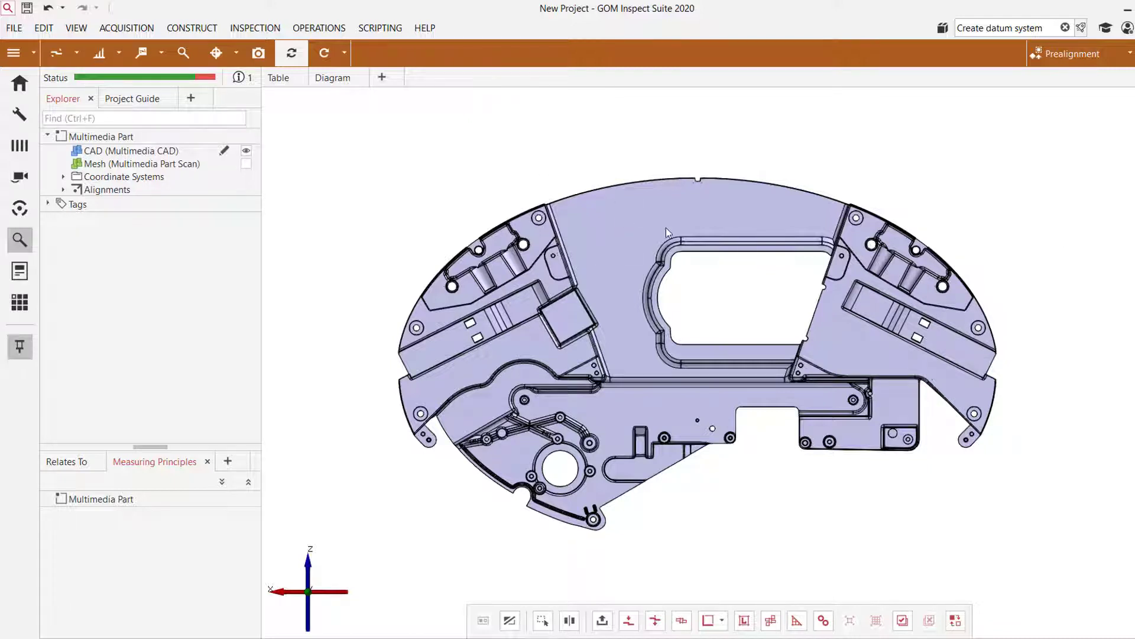
Compare the scanned mesh against the CAD, leave only the CAD visible, and bring up the GD&T checks list
right_click_drag(670, 233, 634, 221)
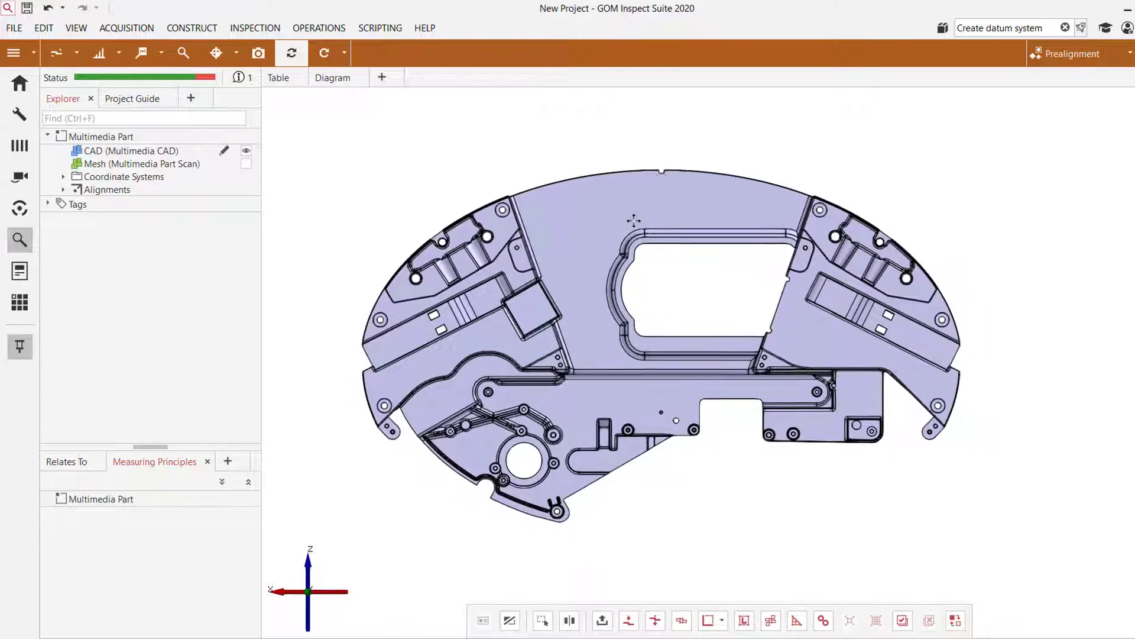
left_click(247, 165)
left_click(246, 150)
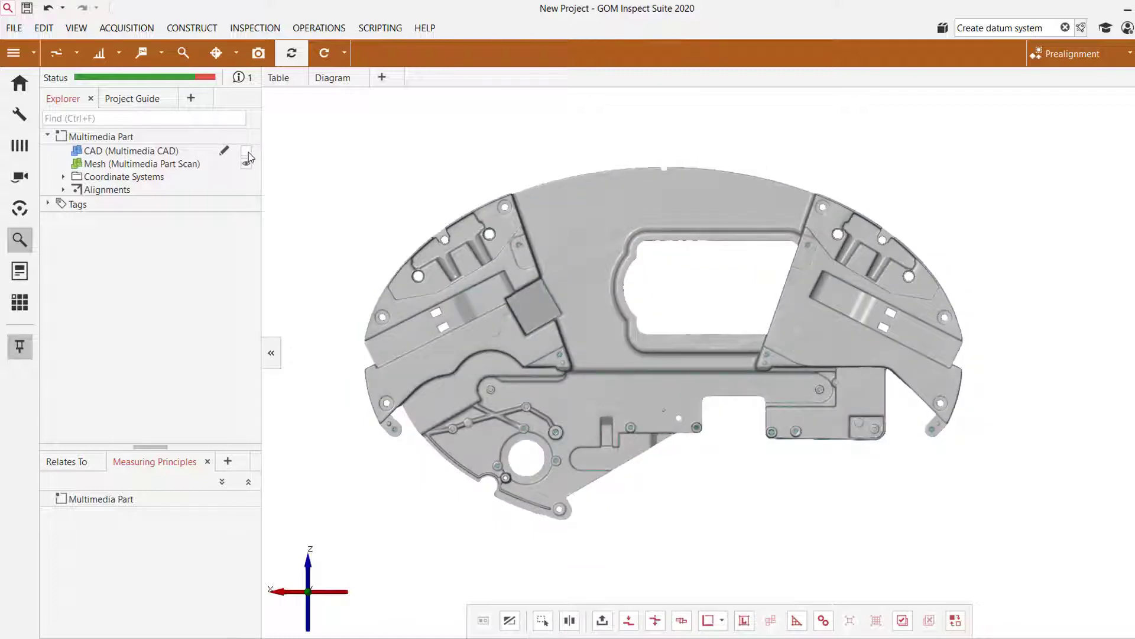
left_click(246, 152)
left_click(247, 164)
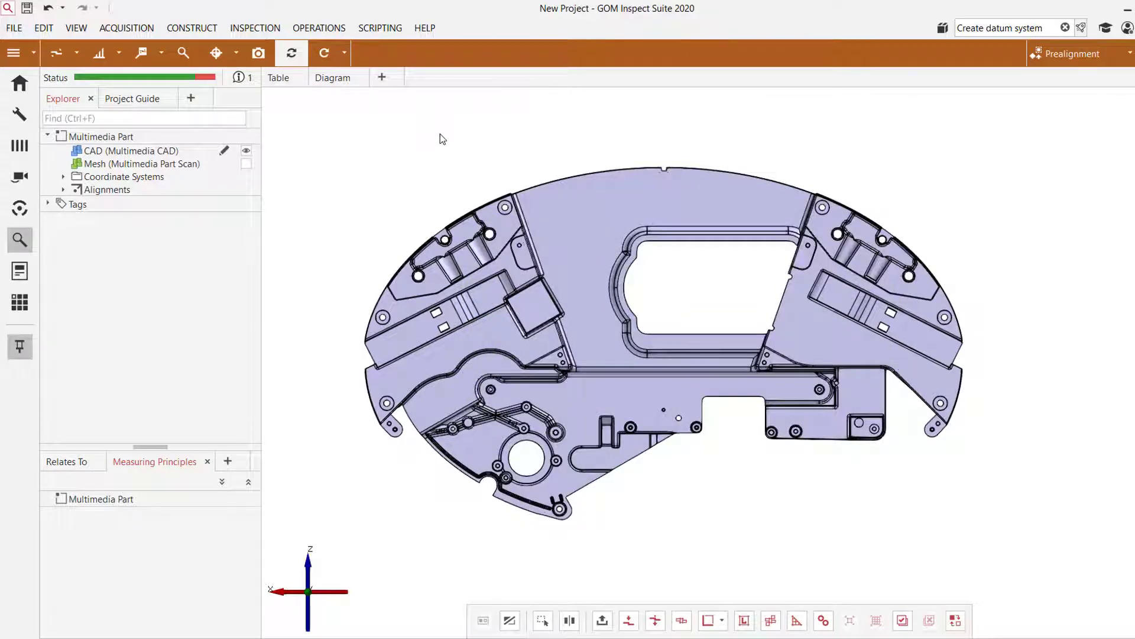
left_click(228, 56)
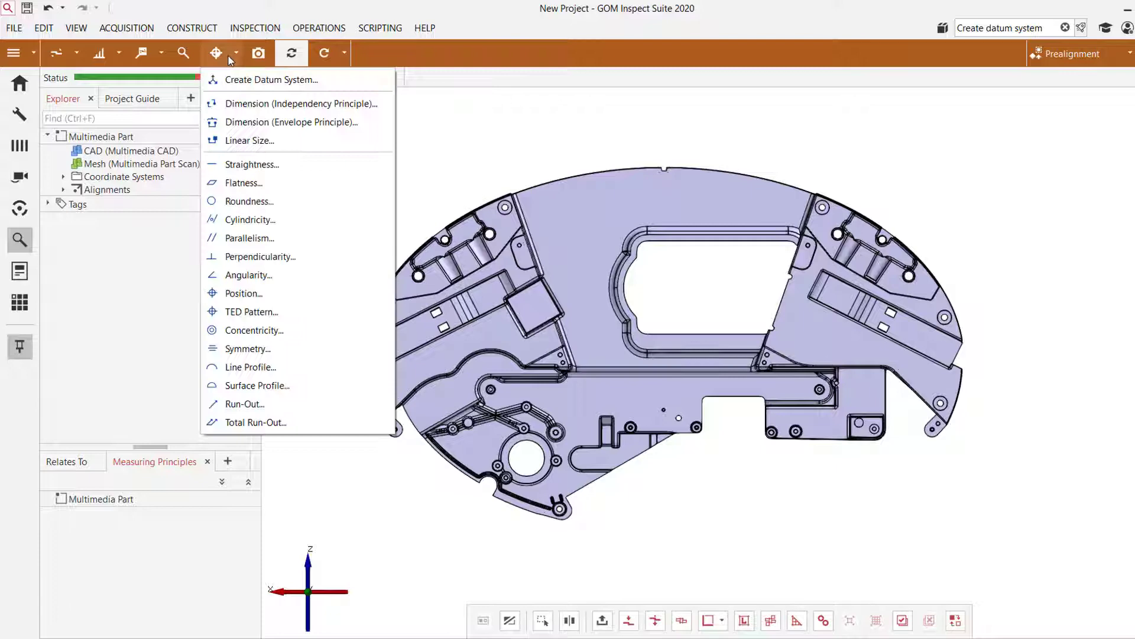
Start a new datum system, Datum system 1, with Datums 1–3 still empty
left_click(340, 86)
right_click_drag(709, 254, 772, 349)
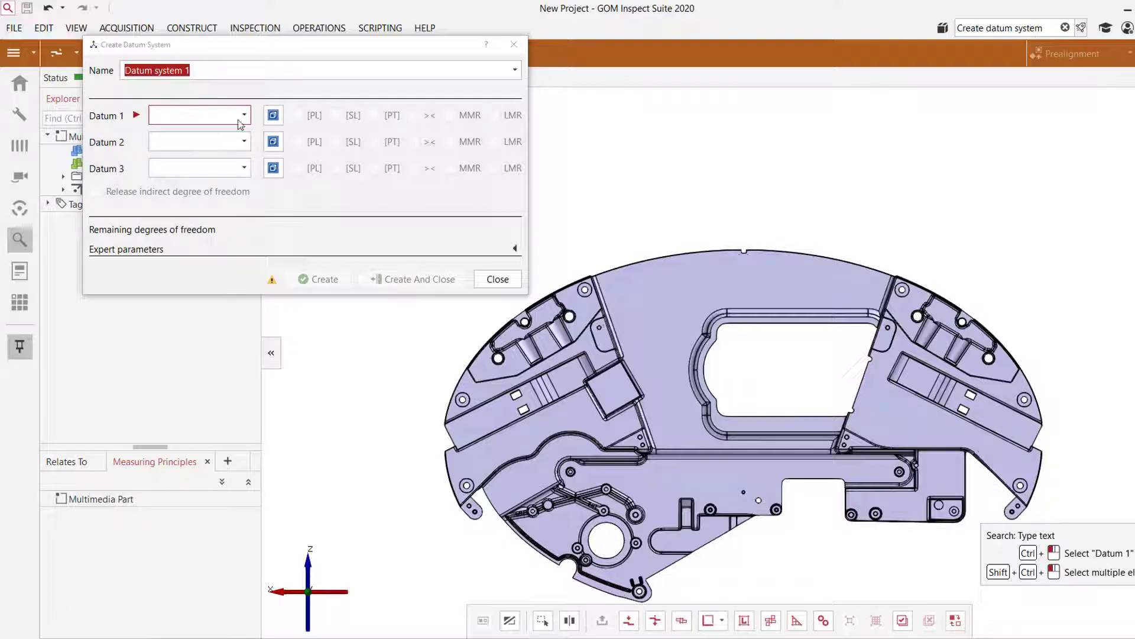
Start a fitting element for Datum 1 and pick the first hole boss
left_click(147, 47)
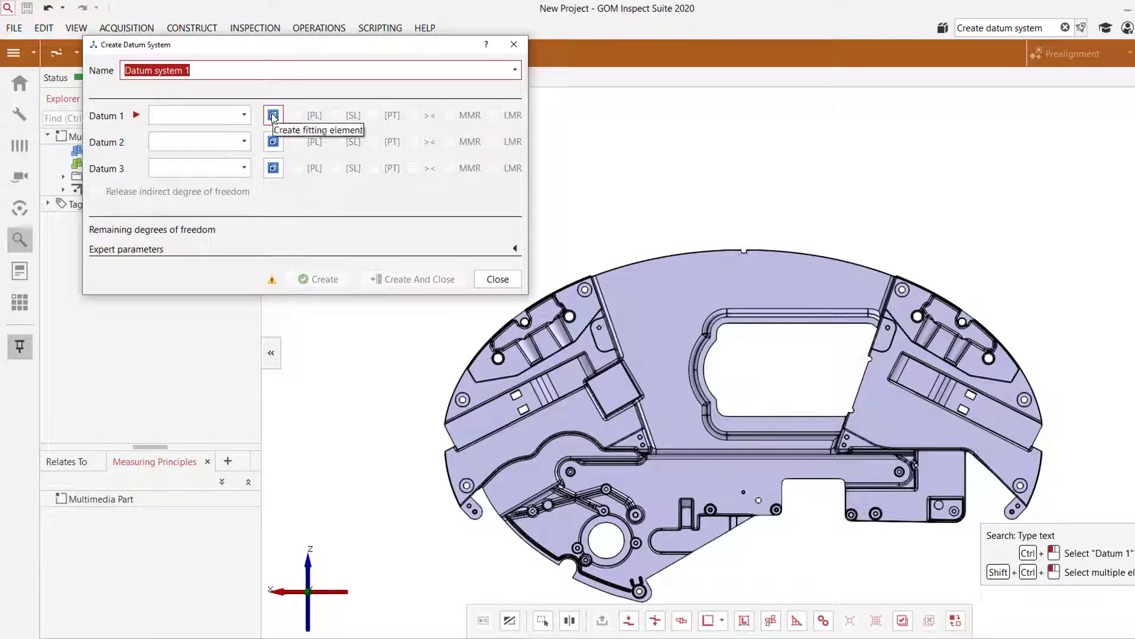
left_click(273, 116)
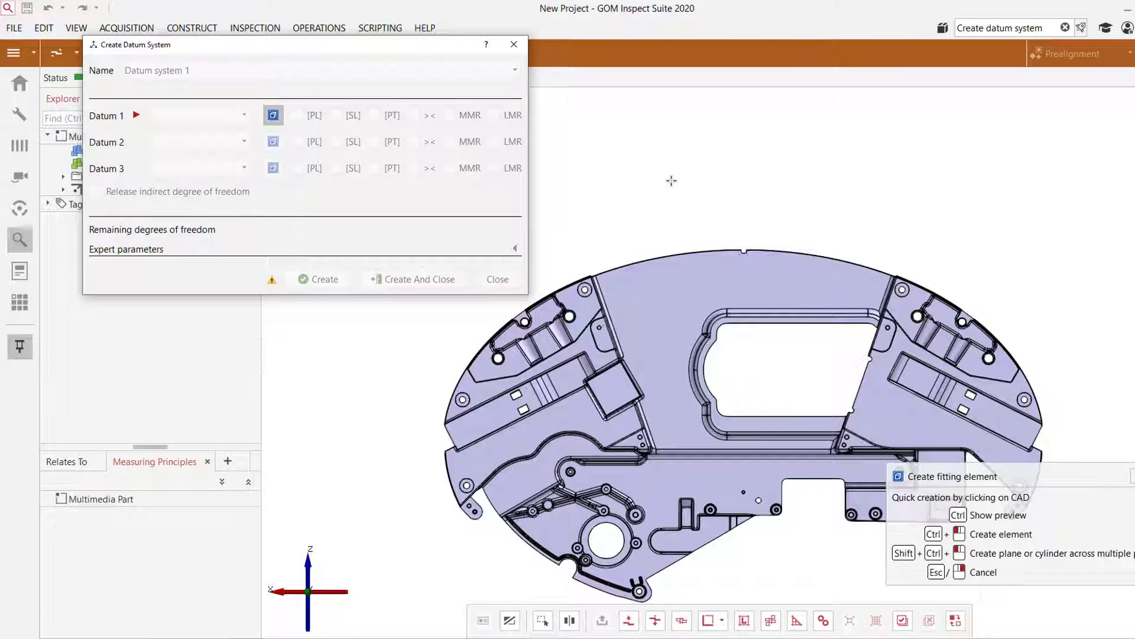
middle_click_drag(719, 233, 729, 144)
left_click_drag(766, 249, 710, 291)
scroll(885, 288, "up", 3)
left_click_drag(897, 265, 898, 233)
middle_click_drag(898, 231, 830, 238)
left_click_drag(830, 238, 869, 312)
scroll(973, 292, "up", 3)
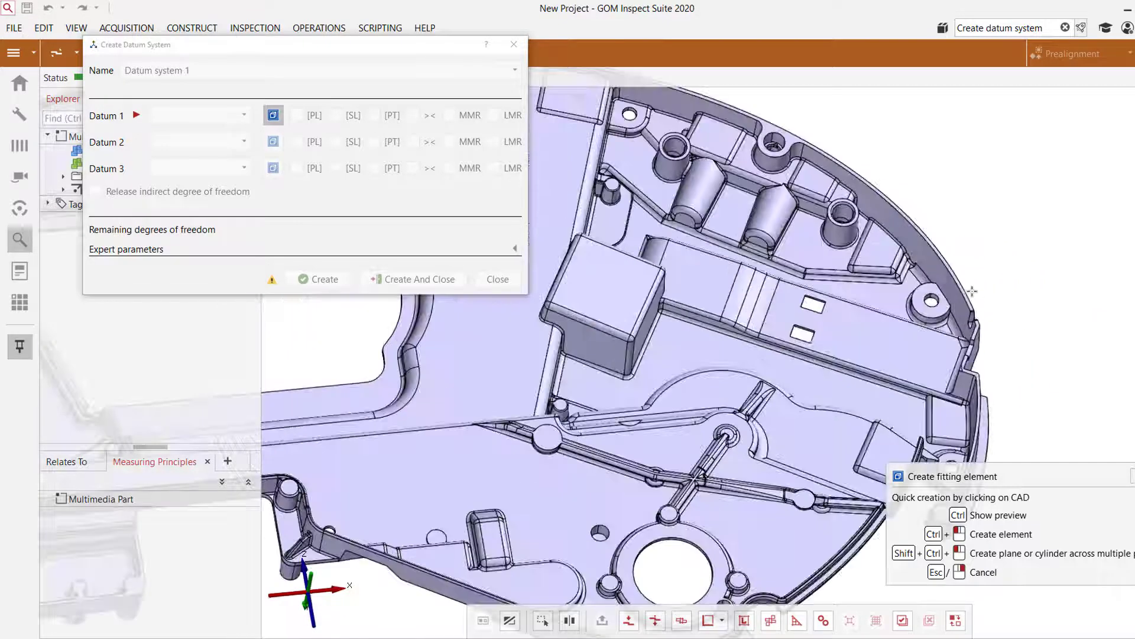
left_click(905, 288, "ctrl")
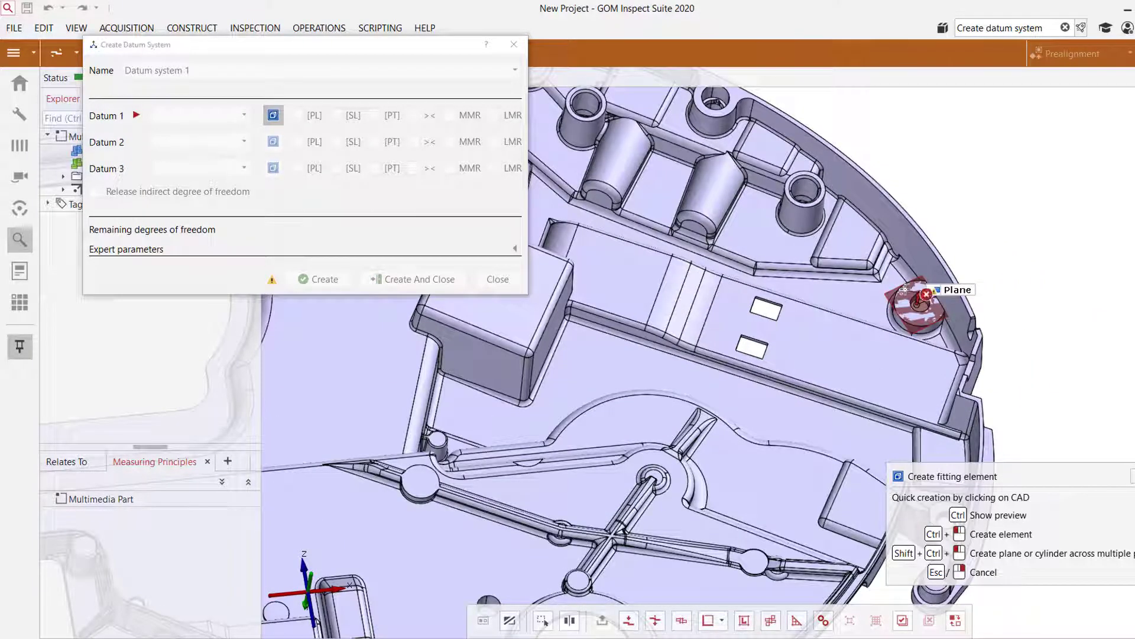
Pick the second and the lower-left hole bosses for the plane
middle_click_drag(794, 294, 930, 431)
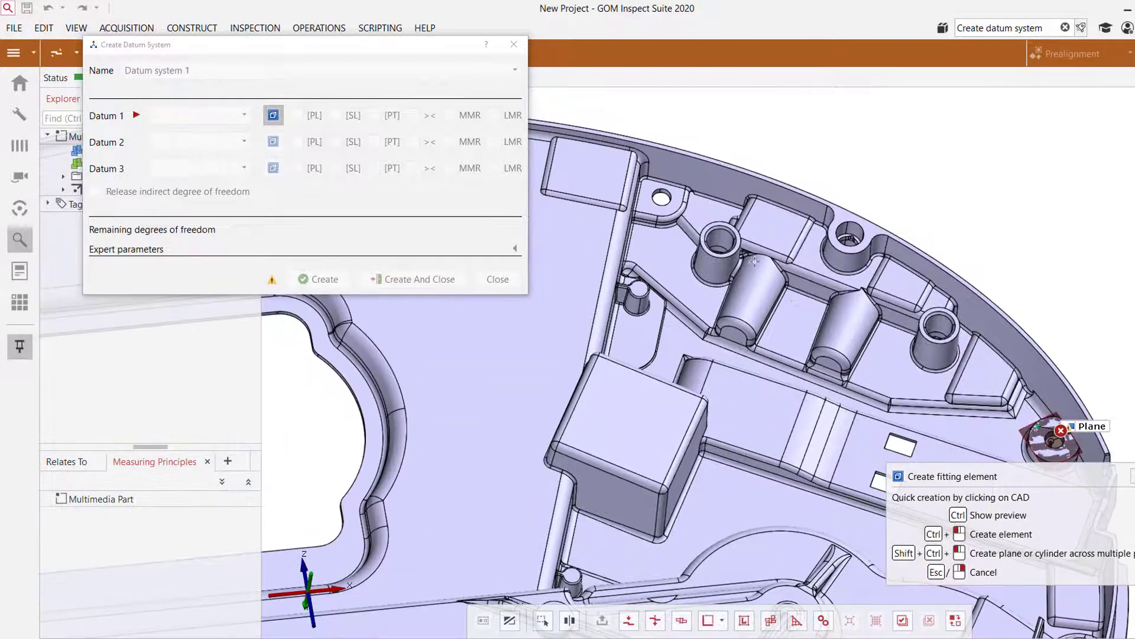
left_click(662, 193, "ctrl+shift")
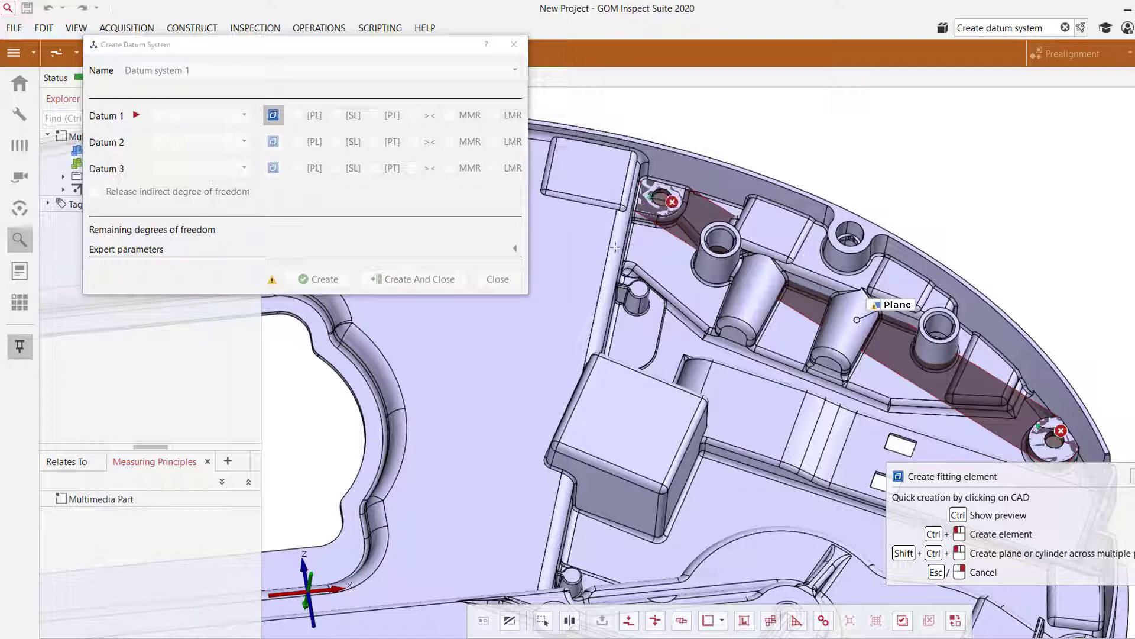
scroll(615, 246, "down", 5)
scroll(642, 282, "up", 3)
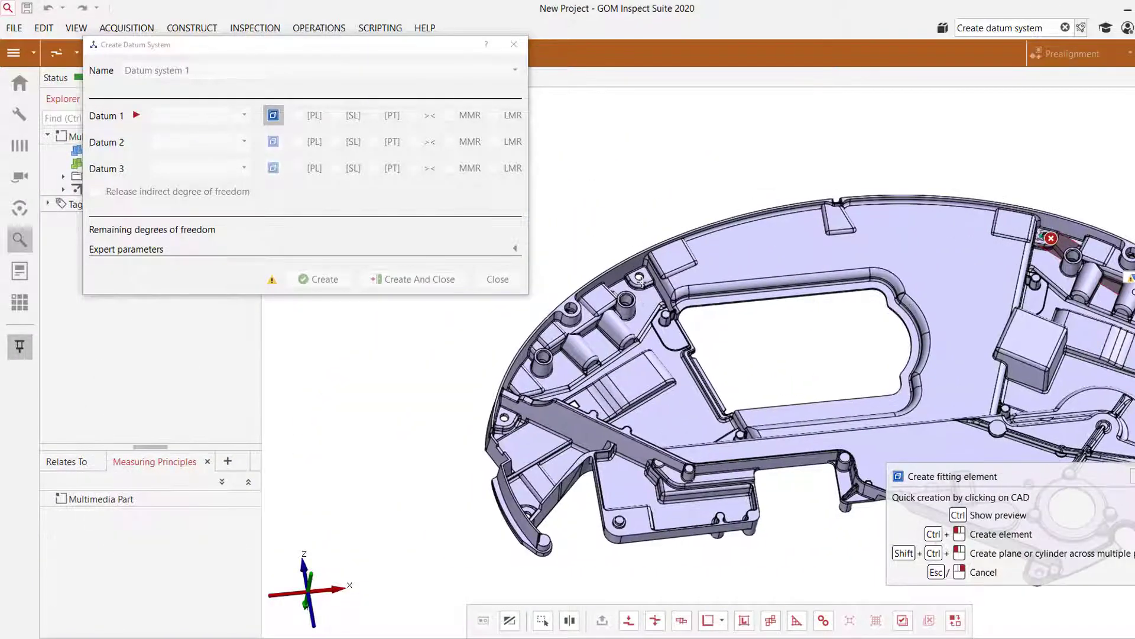
scroll(641, 283, "up", 3)
scroll(429, 478, "up", 3)
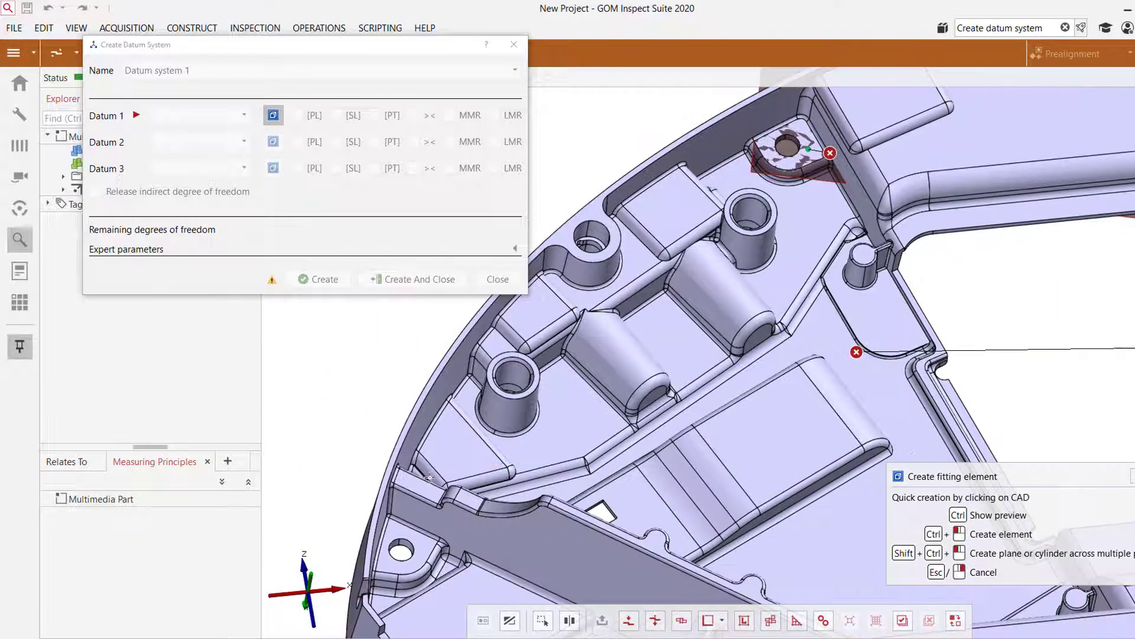
left_click(402, 536, "ctrl+shift")
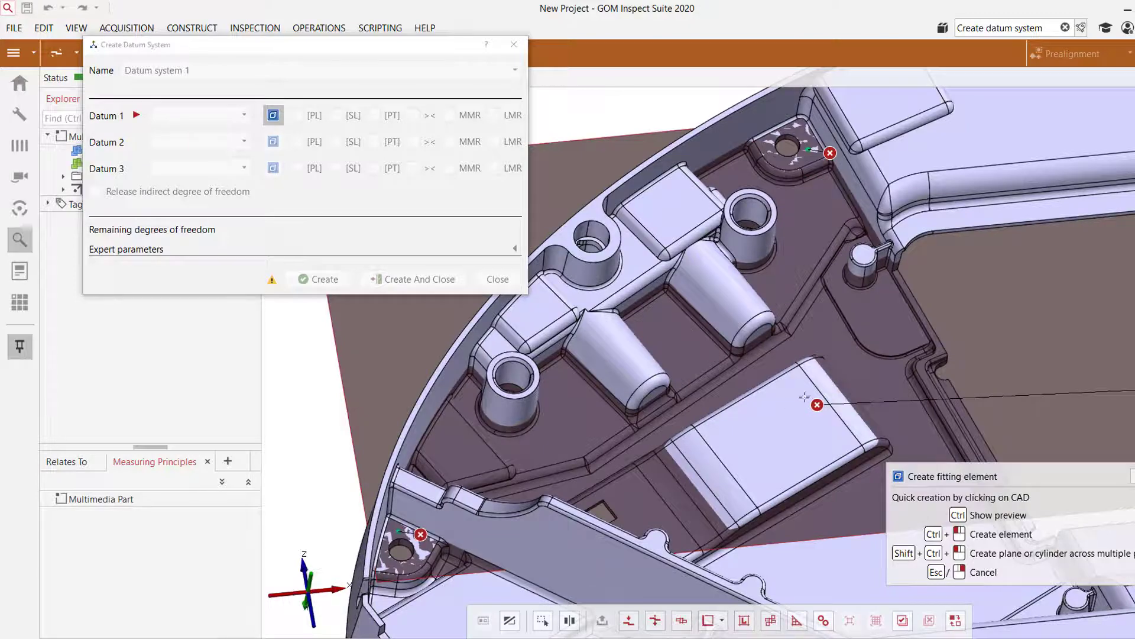
Create the plane fitted across the three bosses and rename it A
left_click_drag(874, 320, 887, 243)
scroll(896, 321, "down", 5)
middle_click_drag(964, 323, 659, 293)
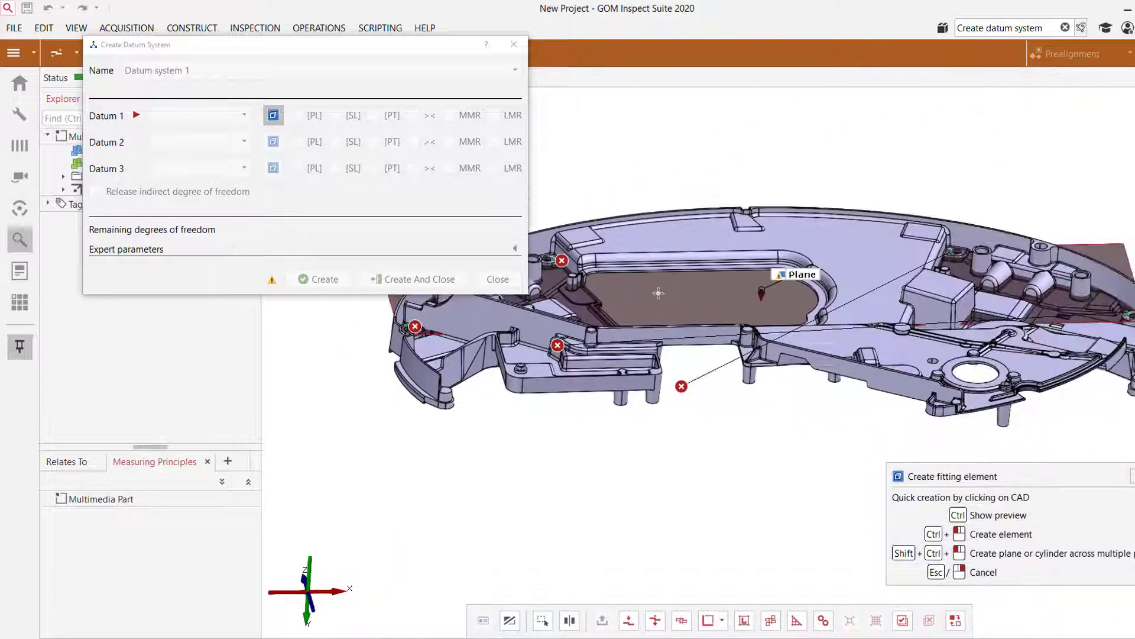
left_click_drag(659, 293, 704, 393)
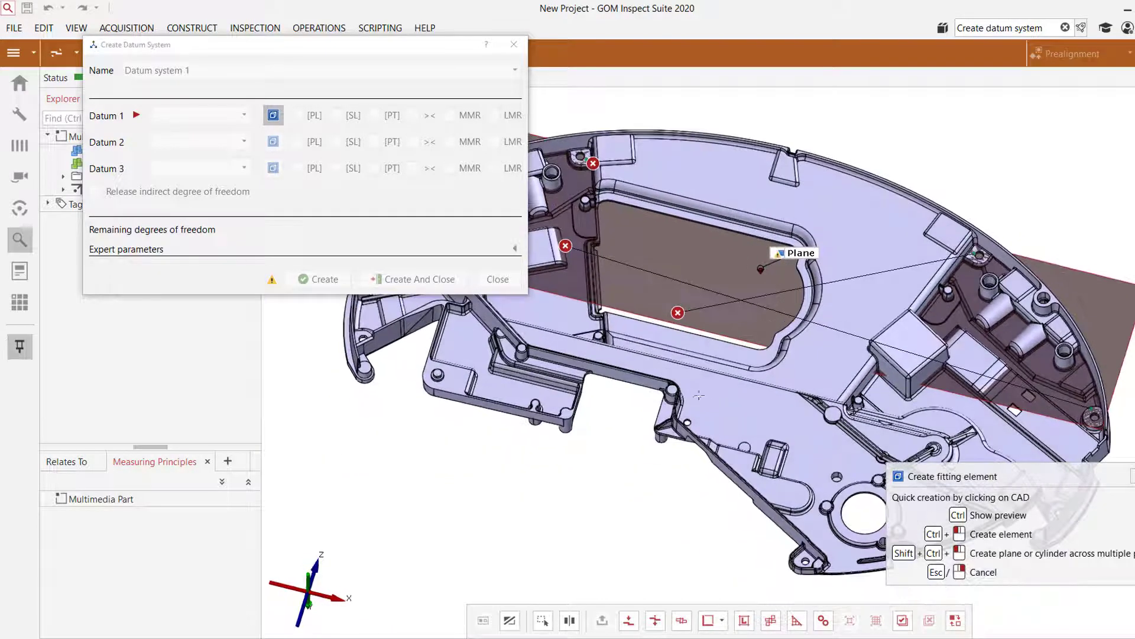
left_click(674, 236, "ctrl")
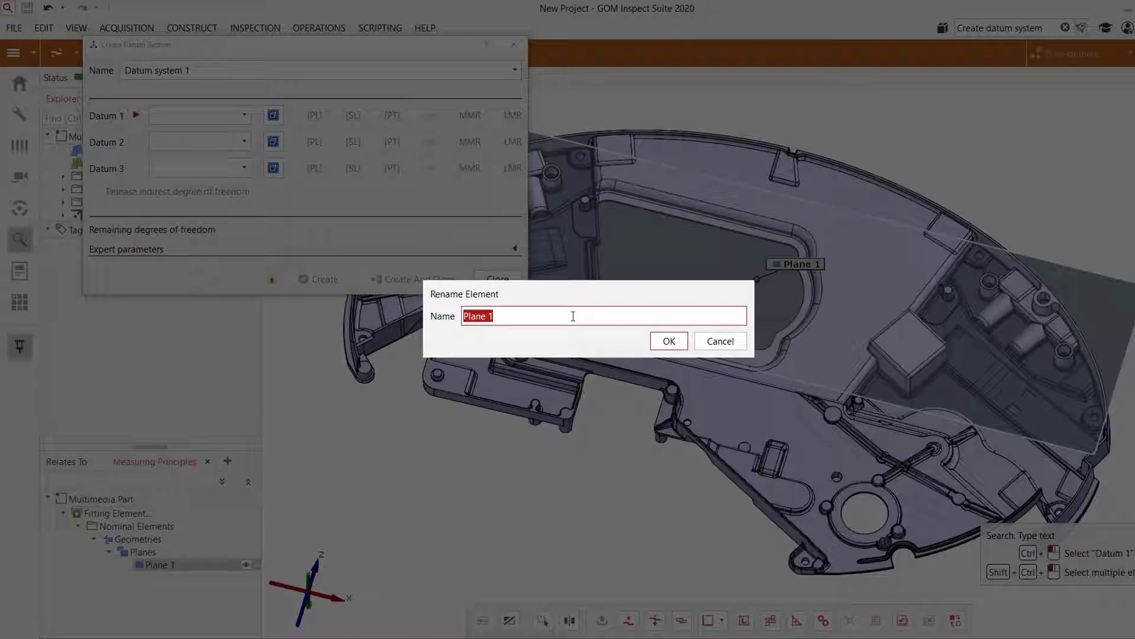
type("A")
left_click(662, 343)
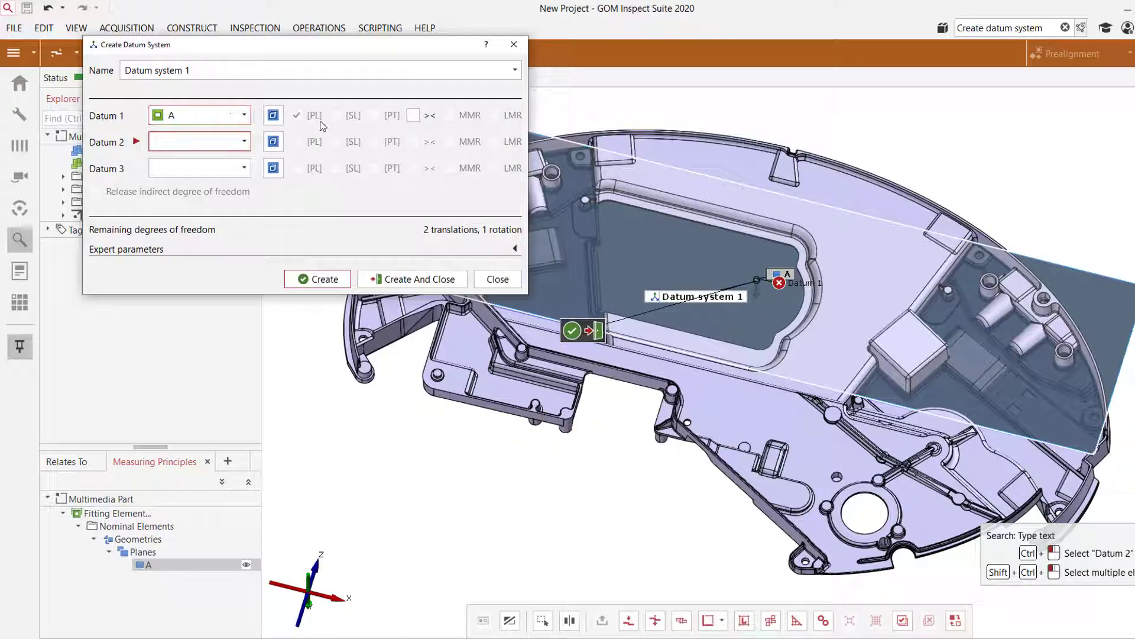
Fit a cylinder to the small pin as Datum 2 and name it B
left_click(274, 142)
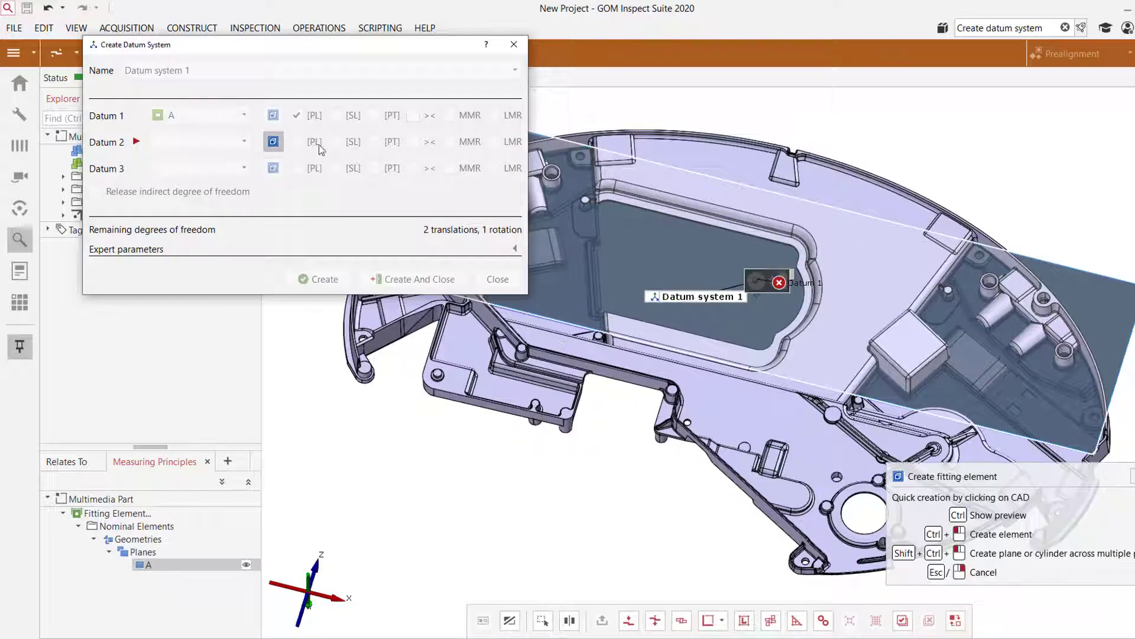
left_click_drag(827, 203, 752, 306)
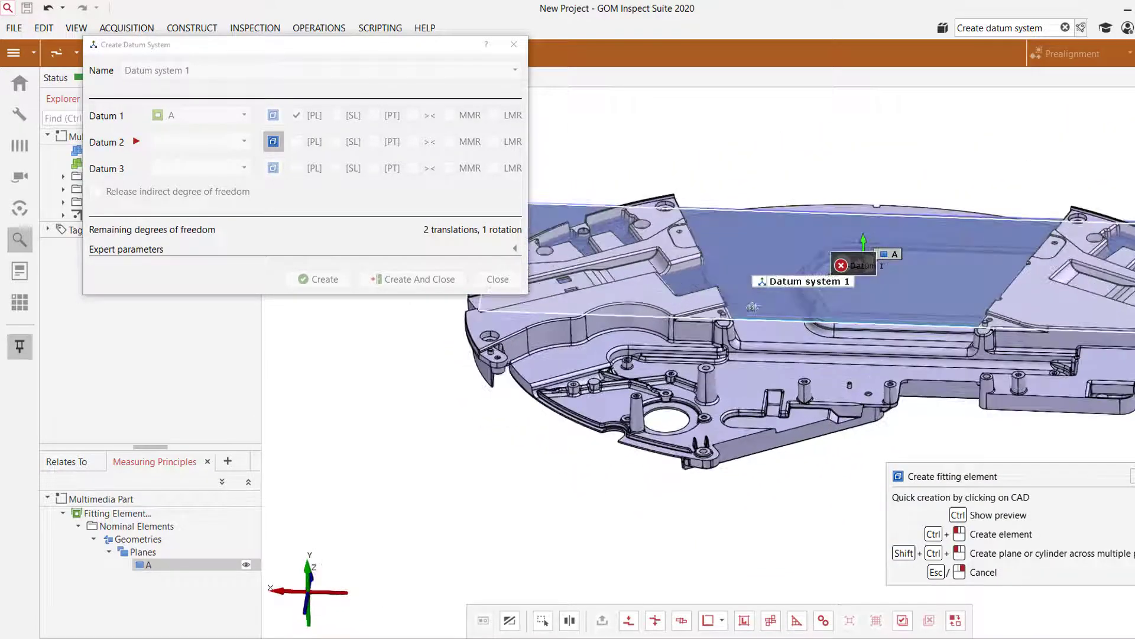
scroll(745, 311, "up", 5)
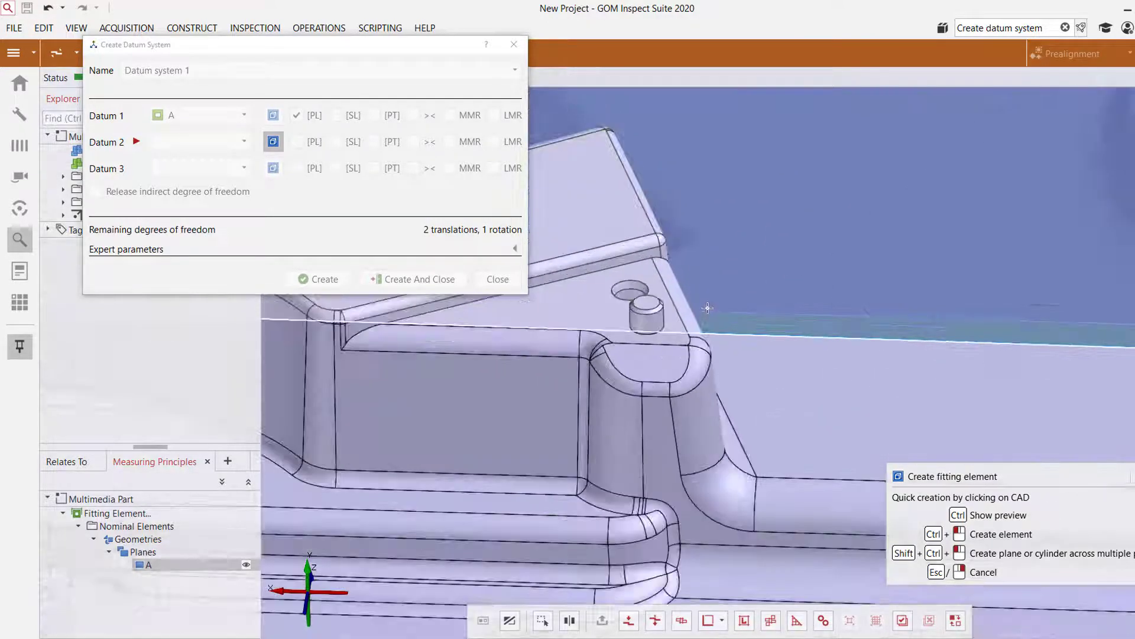
scroll(707, 308, "up", 2)
key("ctrl")
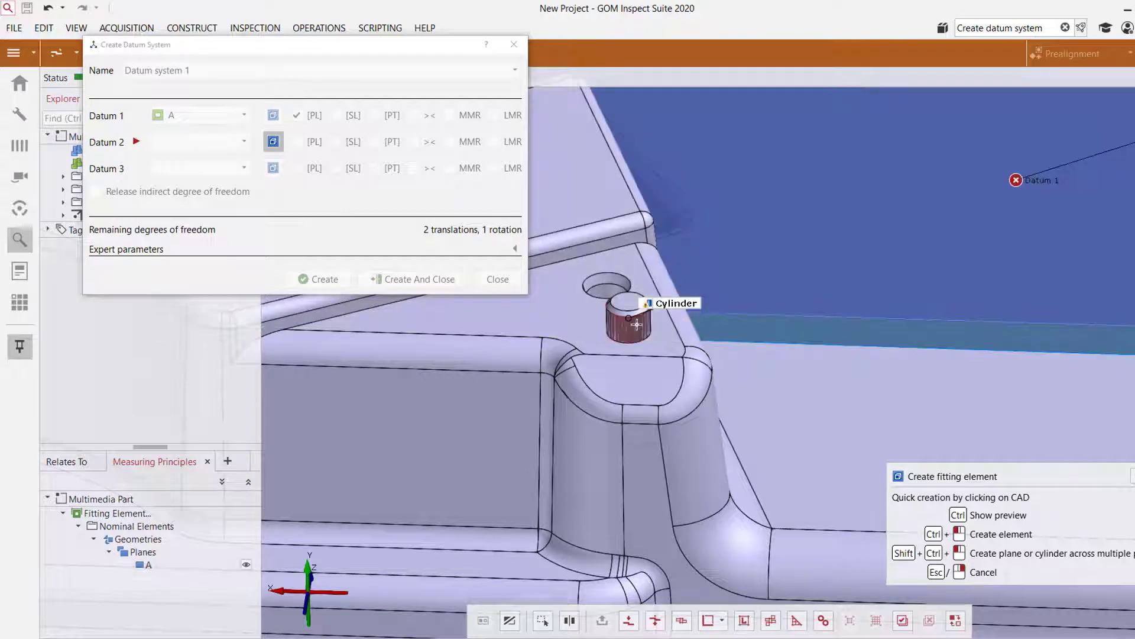
left_click(618, 318, "ctrl")
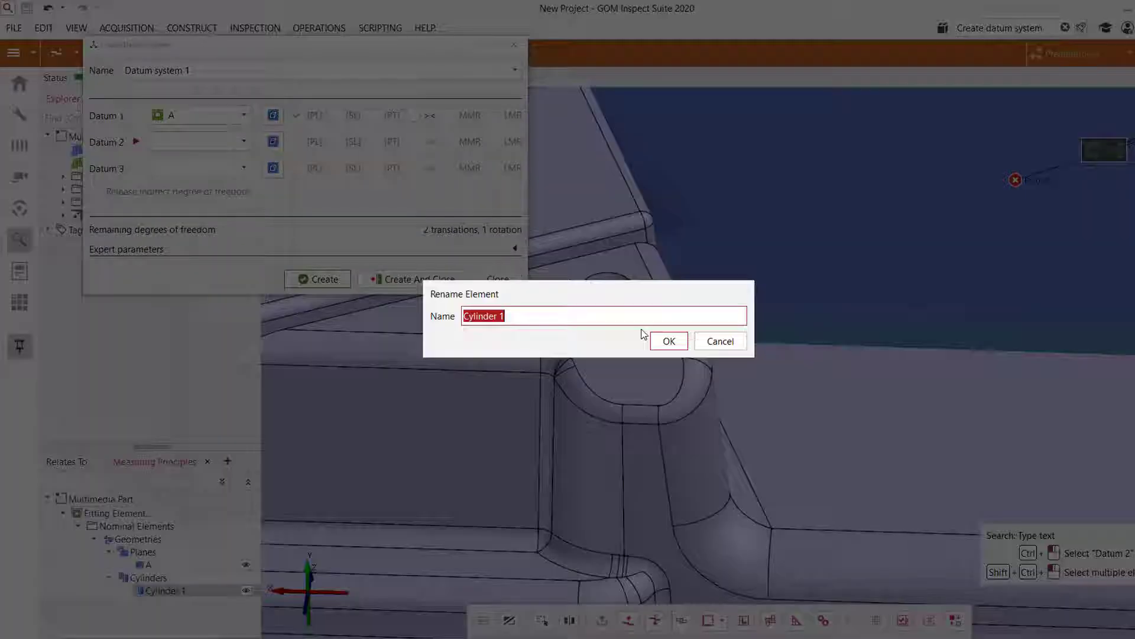
type("B")
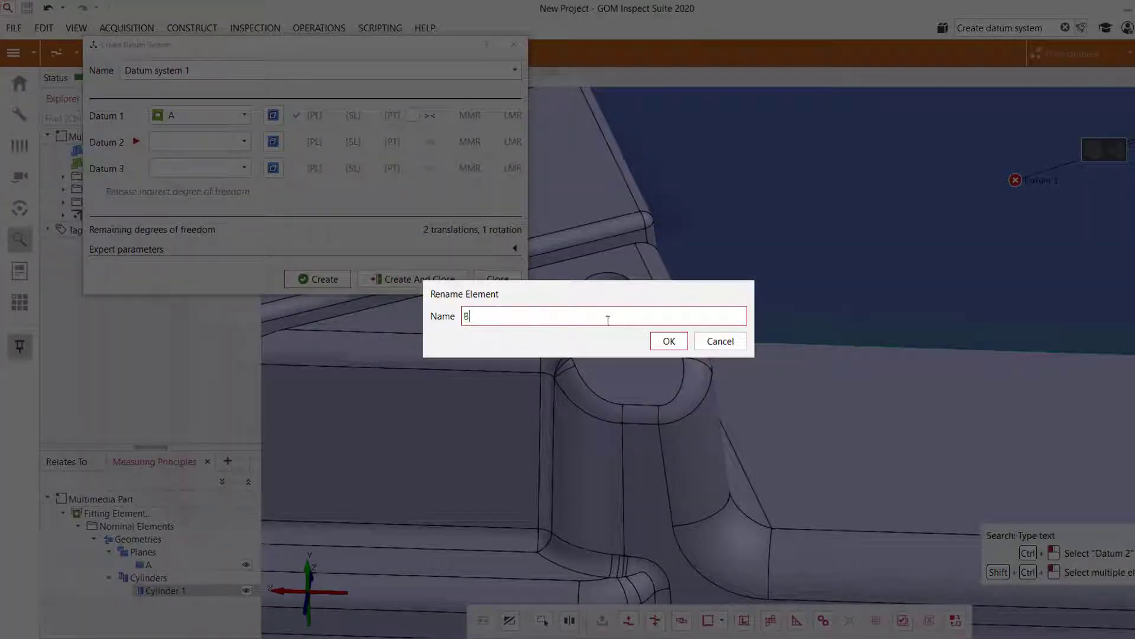
left_click(669, 342)
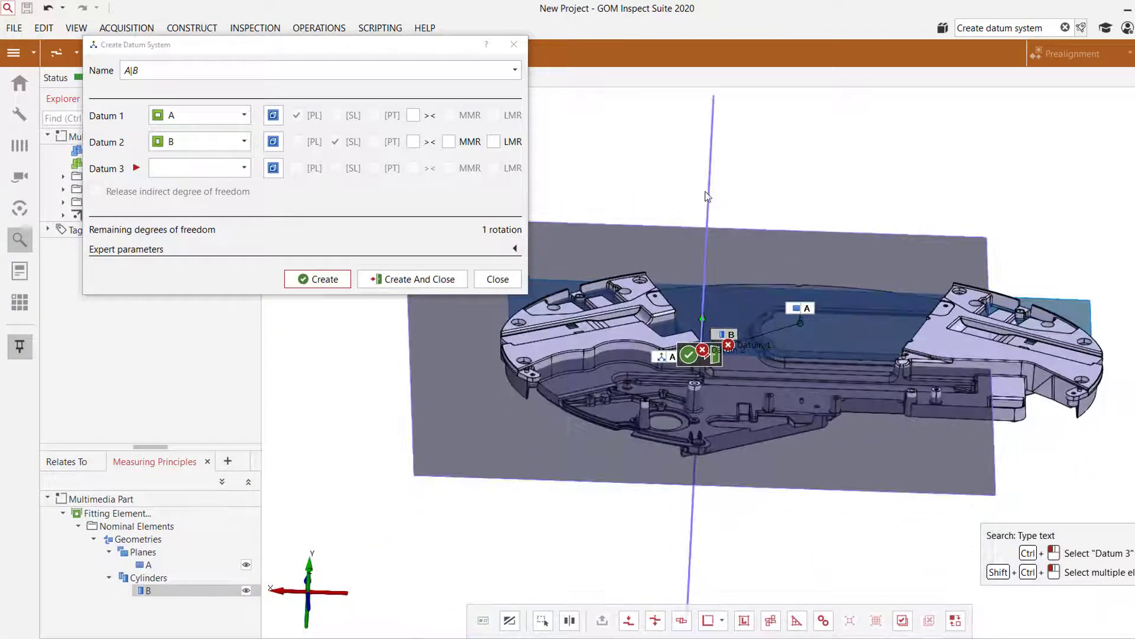
Flatten the view and activate the Datum 3 pick
scroll(548, 376, "up", 3)
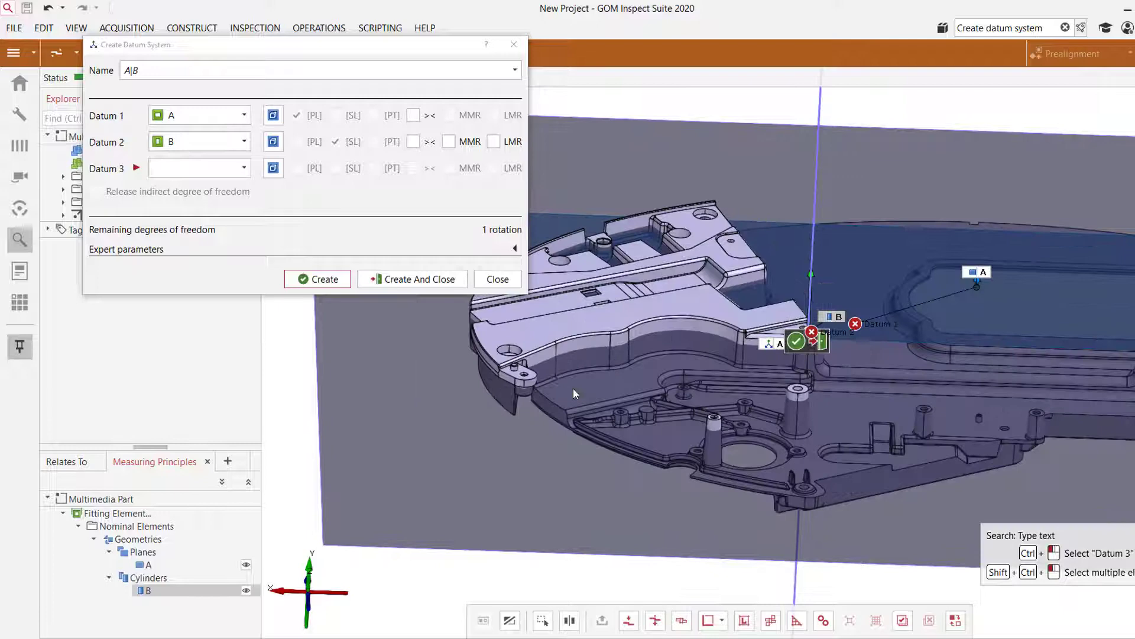
mouse_move(573, 388)
left_mouse_down()
mouse_move(575, 378)
mouse_move(582, 397)
mouse_move(570, 398)
left_mouse_up()
scroll(470, 336, "up", 4)
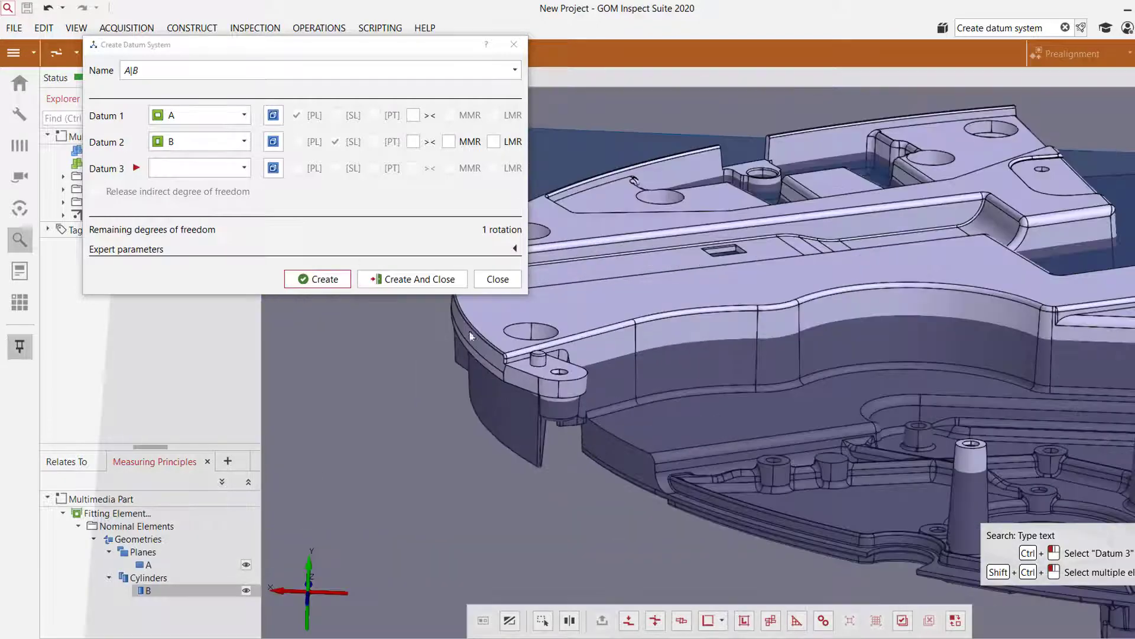
left_click(273, 168)
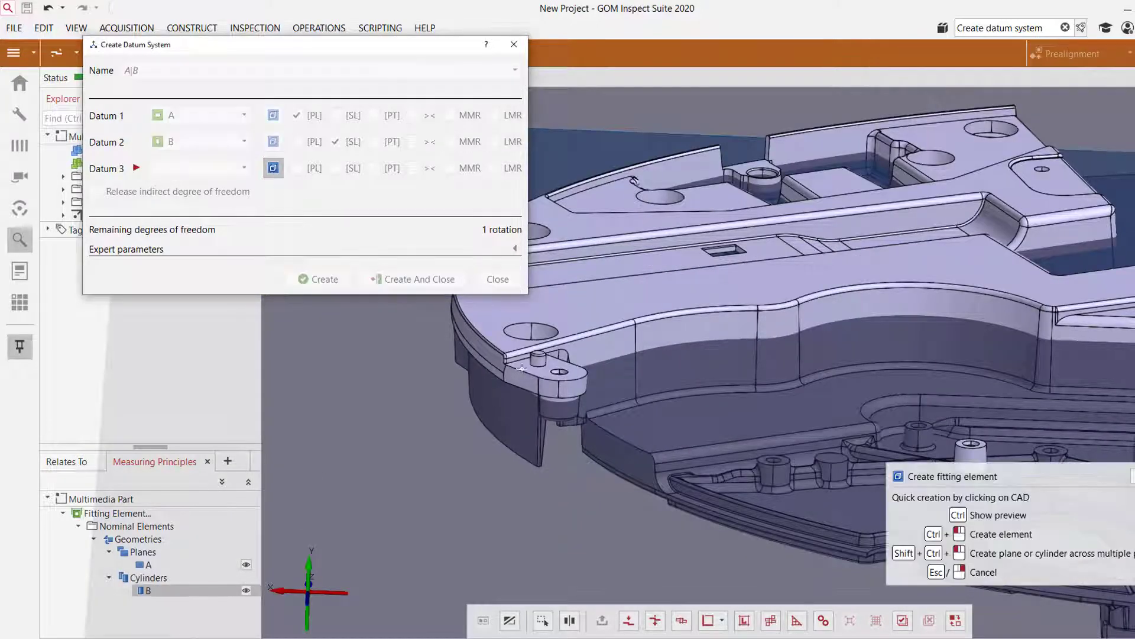
Fit a cylinder on the small pin as Datum 3 and name it C
scroll(521, 369, "up", 4)
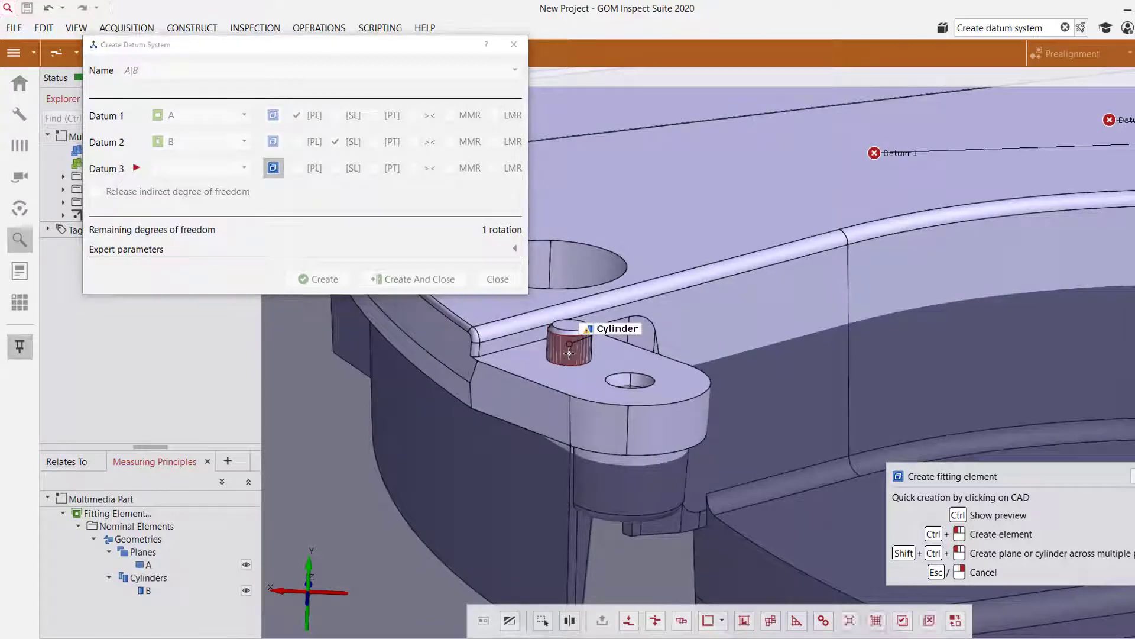
left_click(569, 353, "ctrl")
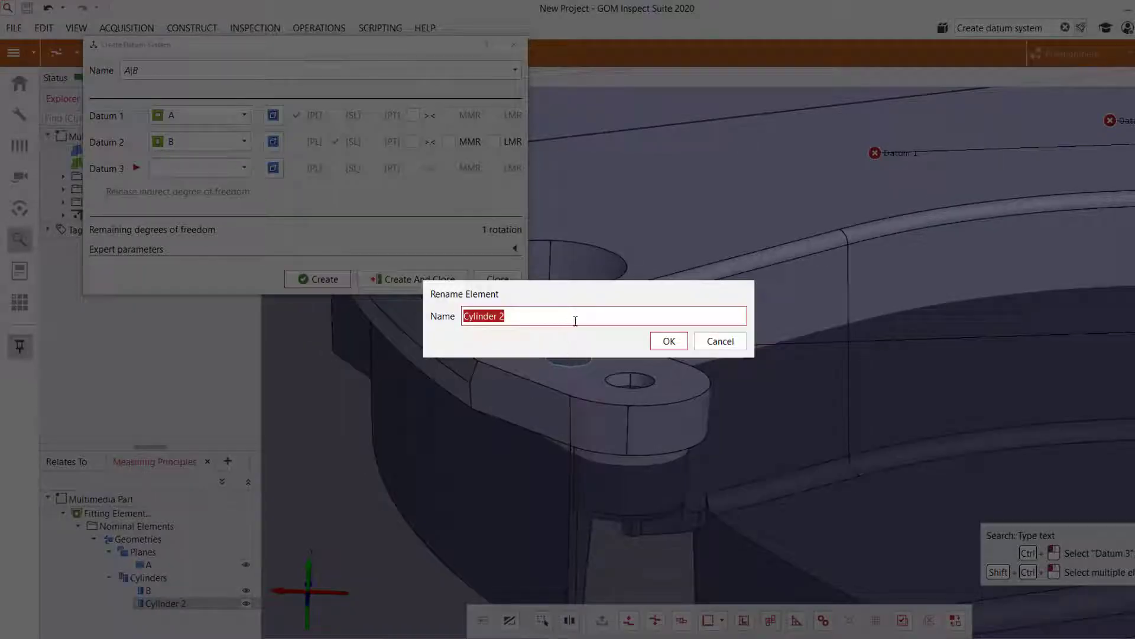
type("C")
left_click(669, 341)
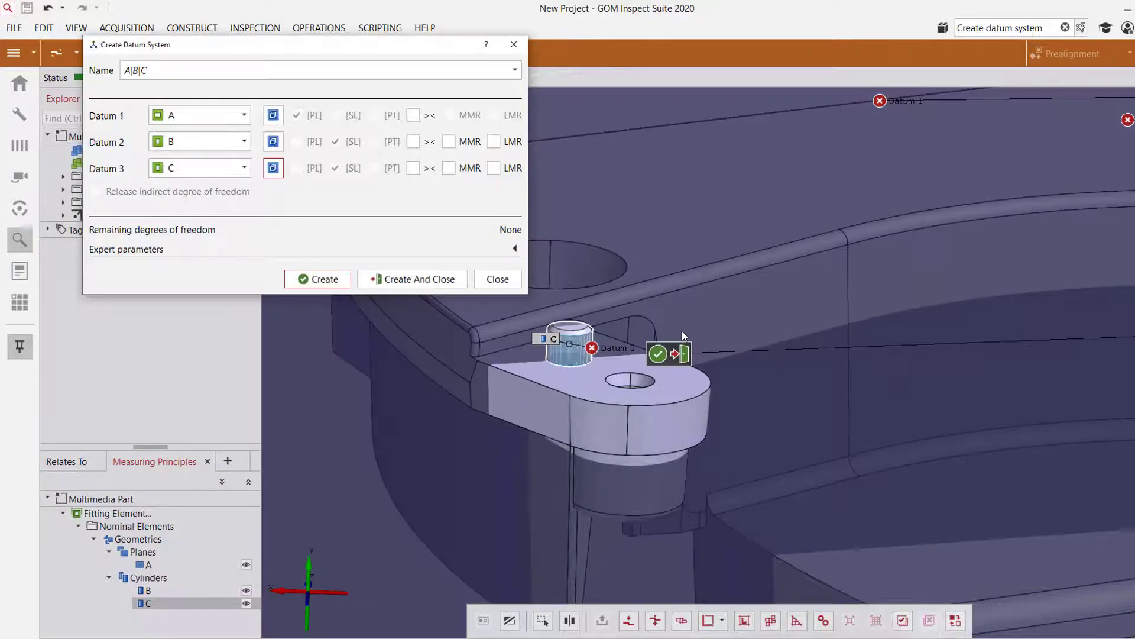
Rotate and pan the part to inspect the A|B|C datums
scroll(683, 332, "down", 9)
right_click_drag(761, 276, 663, 279)
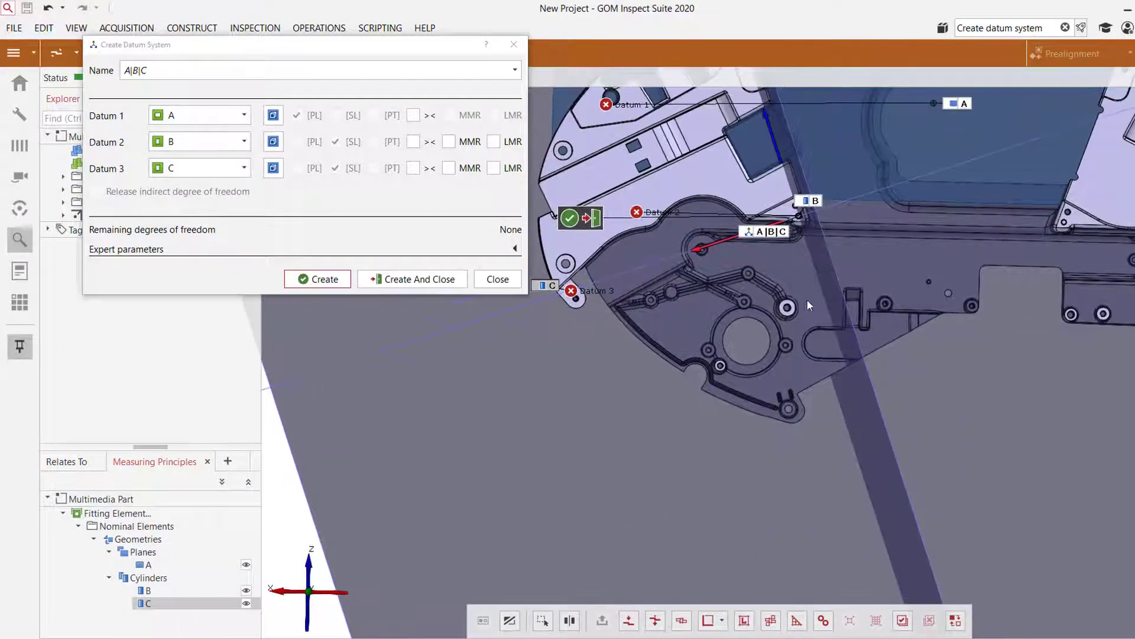
mouse_move(799, 302)
left_mouse_down()
mouse_move(789, 236)
mouse_move(740, 207)
mouse_move(737, 240)
mouse_move(743, 215)
left_mouse_up()
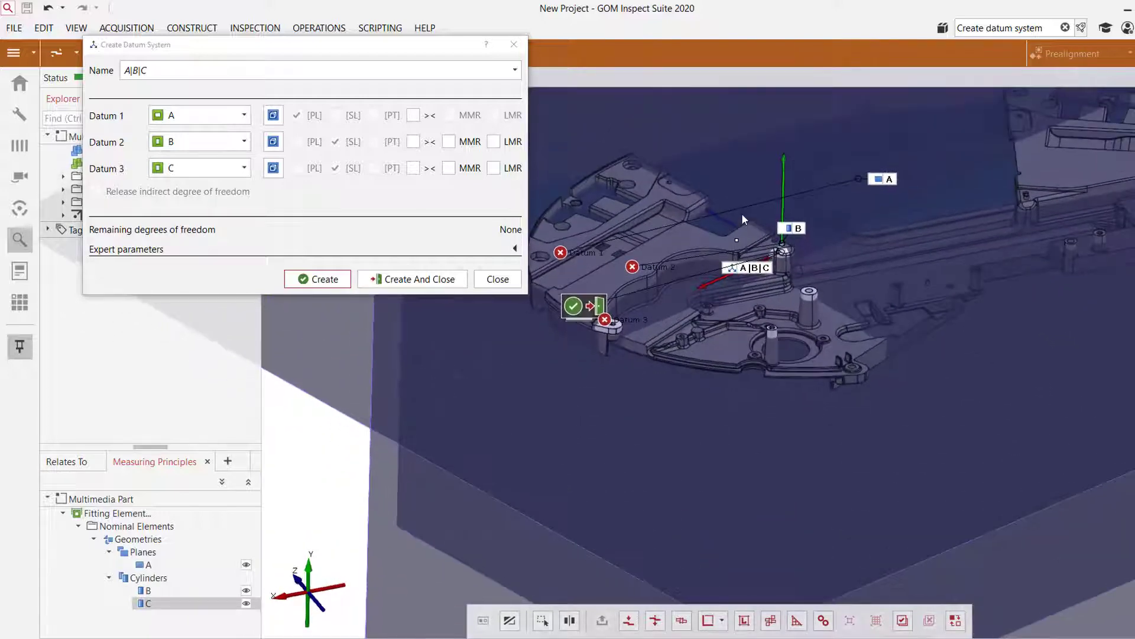
left_click_drag(856, 360, 863, 338)
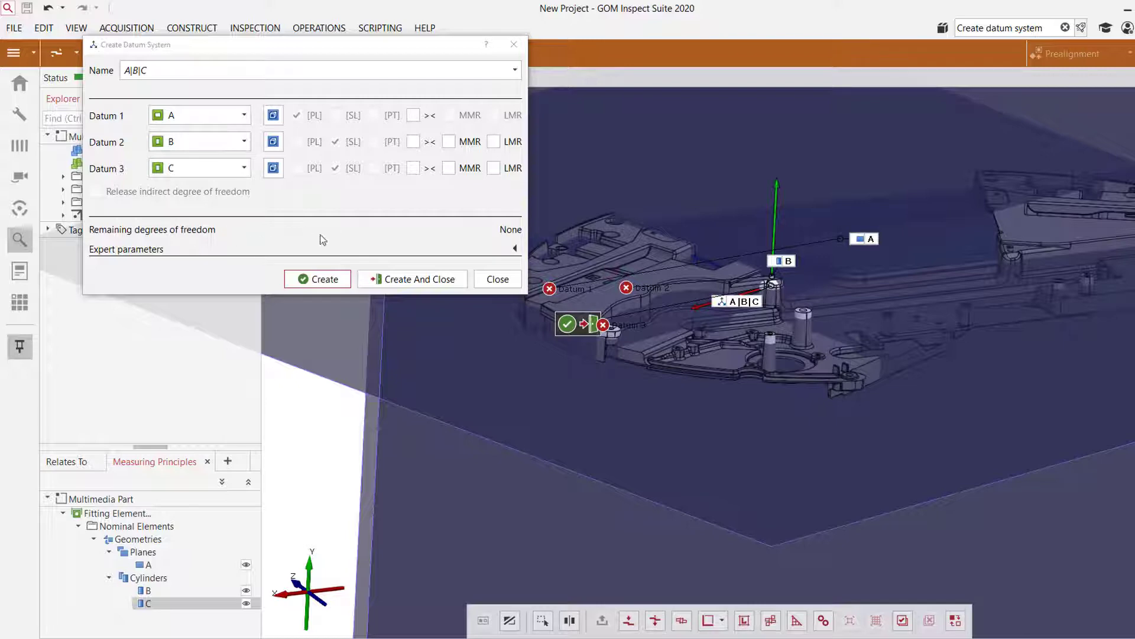
left_click_drag(655, 205, 641, 217)
middle_click_drag(686, 232, 646, 297)
left_click_drag(694, 225, 697, 253)
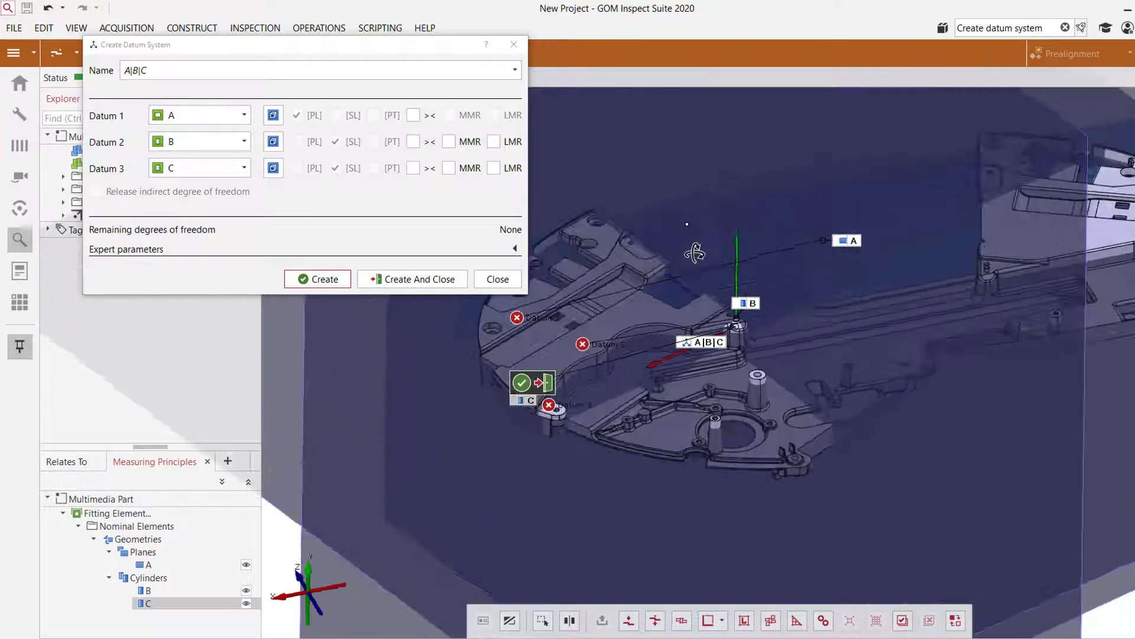
middle_click_drag(697, 255, 673, 364)
left_click_drag(673, 364, 678, 289)
scroll(678, 289, "down", 3)
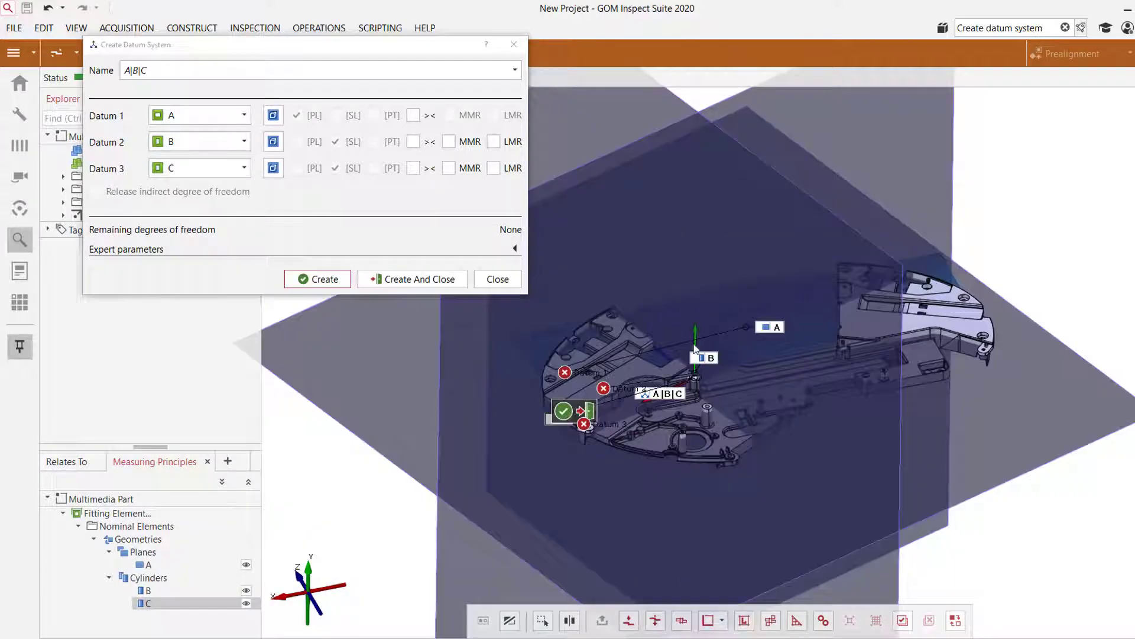
Create the A|B|C datum system and deselect it to hide its planes
left_click(384, 280)
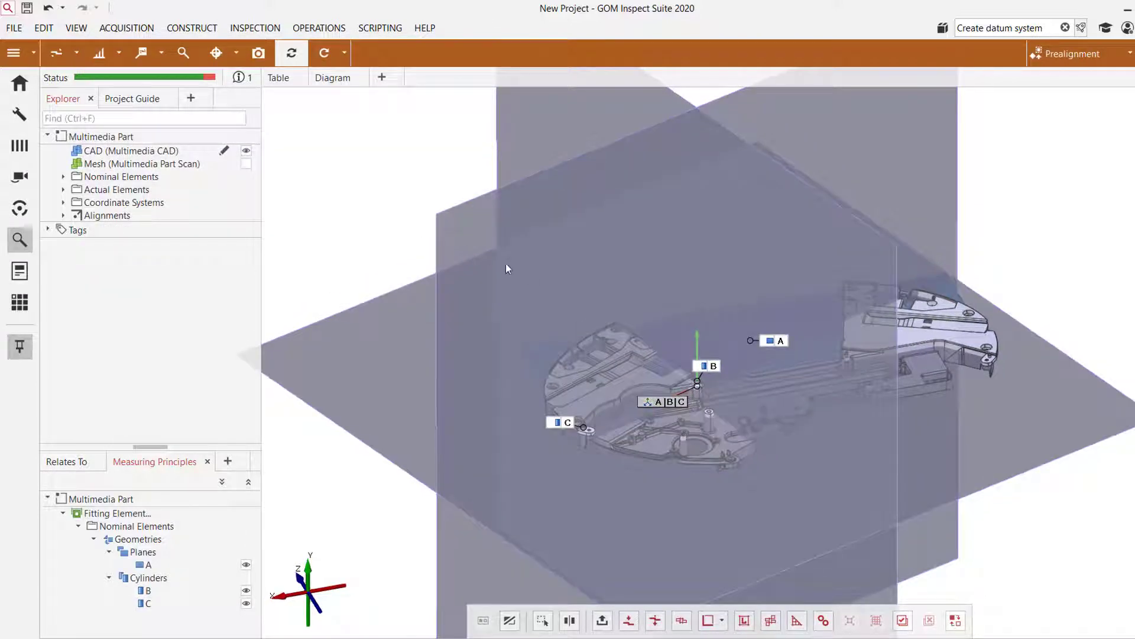
left_click(517, 280)
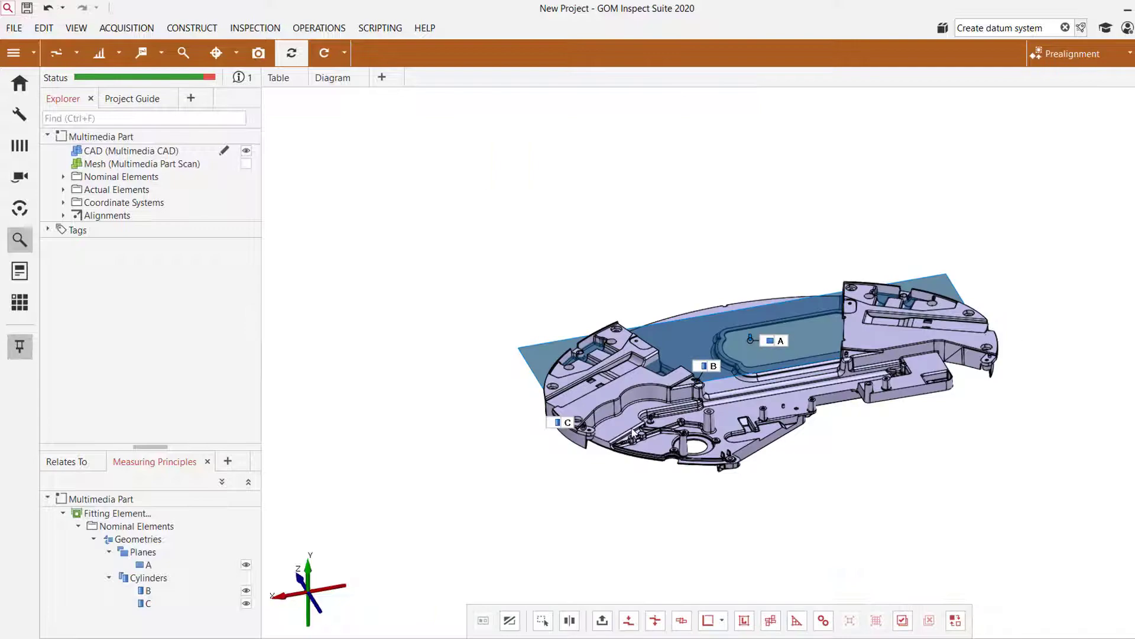
right_click_drag(663, 474, 647, 415)
scroll(685, 355, "up", 3)
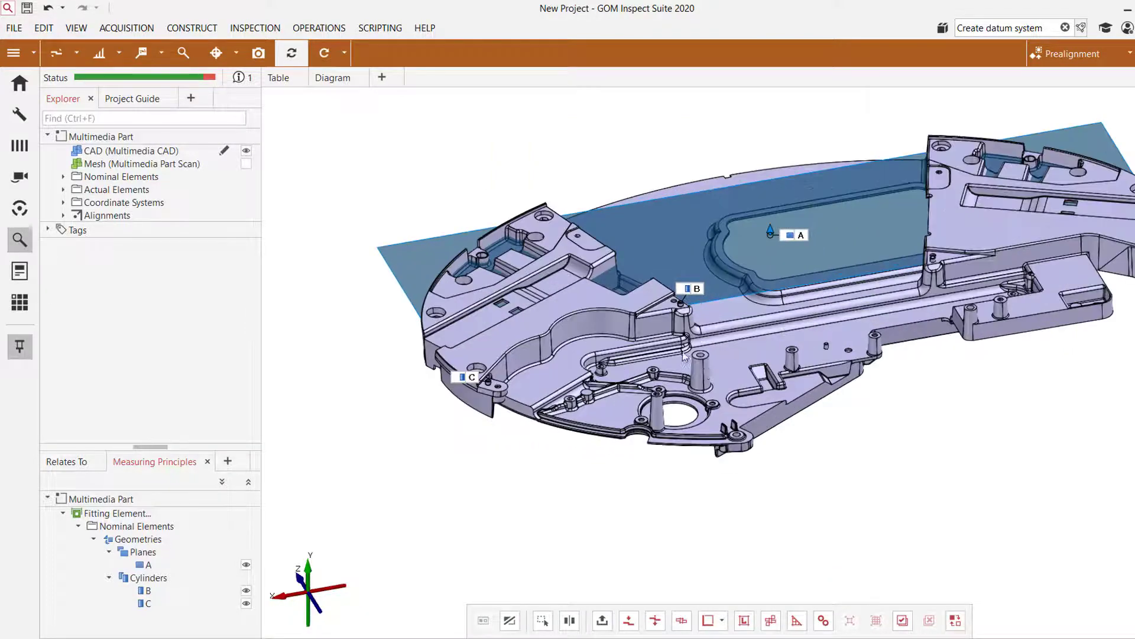
mouse_move(662, 397)
left_mouse_down()
mouse_move(645, 365)
mouse_move(648, 402)
left_mouse_up()
scroll(701, 426, "up", 5)
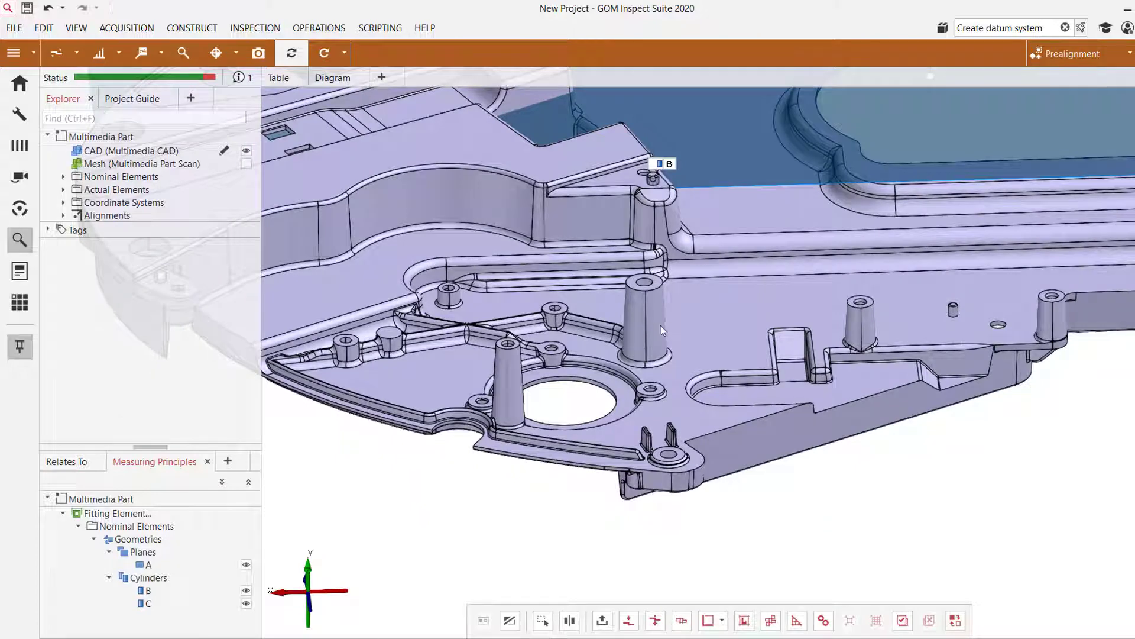
scroll(651, 308, "up", 4)
Construct a nominal Auto Cone, Cone 1, on the tall boss
left_click(192, 27)
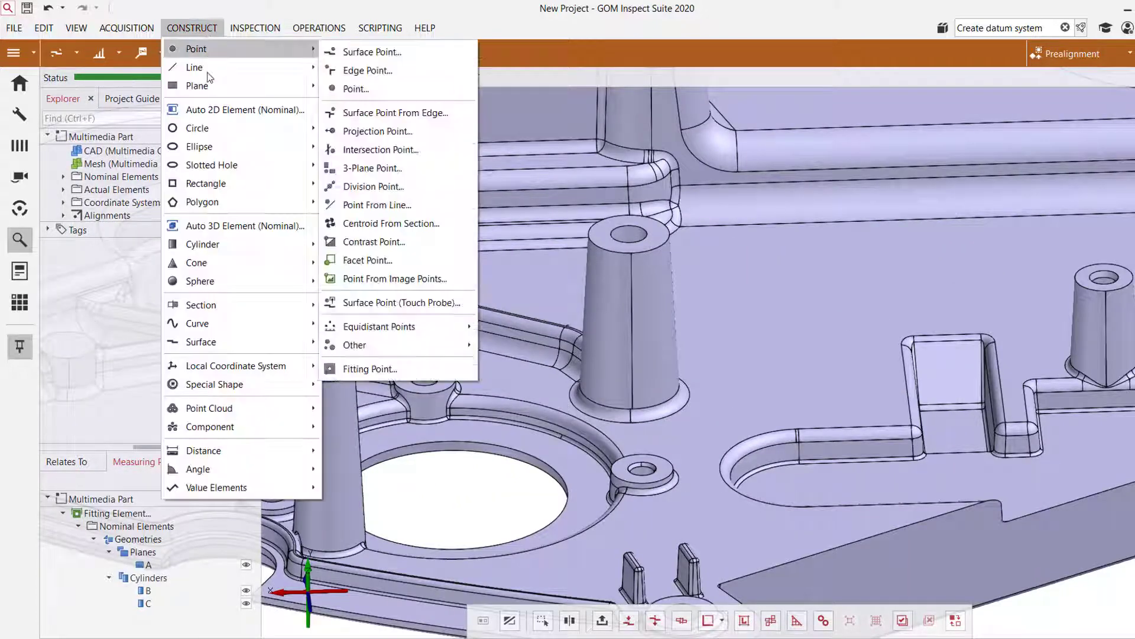
mouse_move(227, 259)
left_click(389, 266)
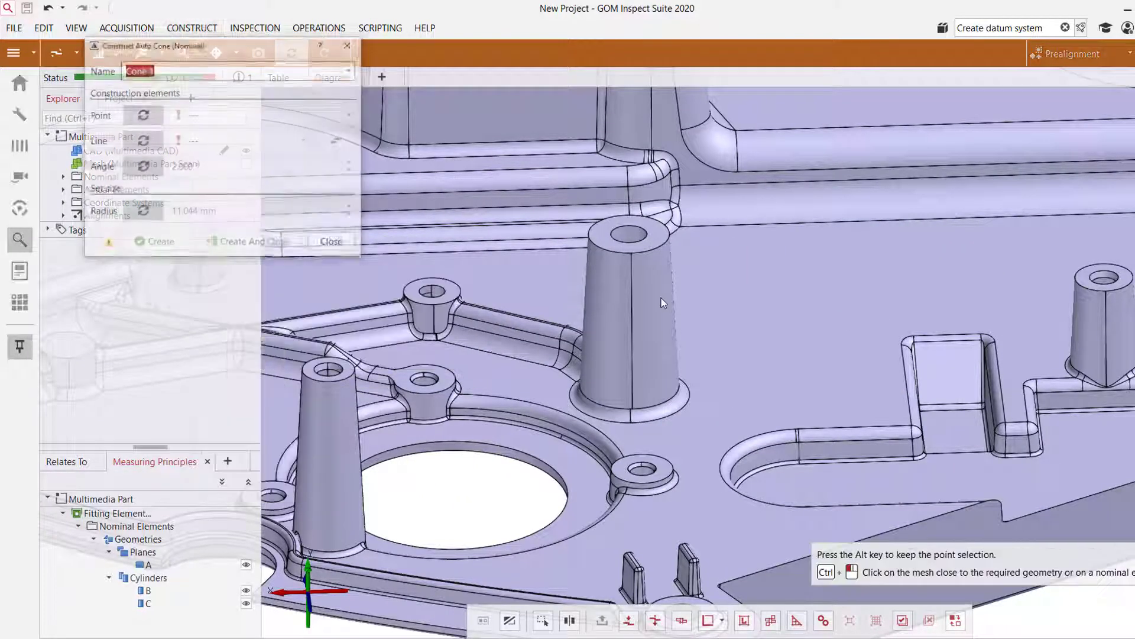
left_click(659, 302)
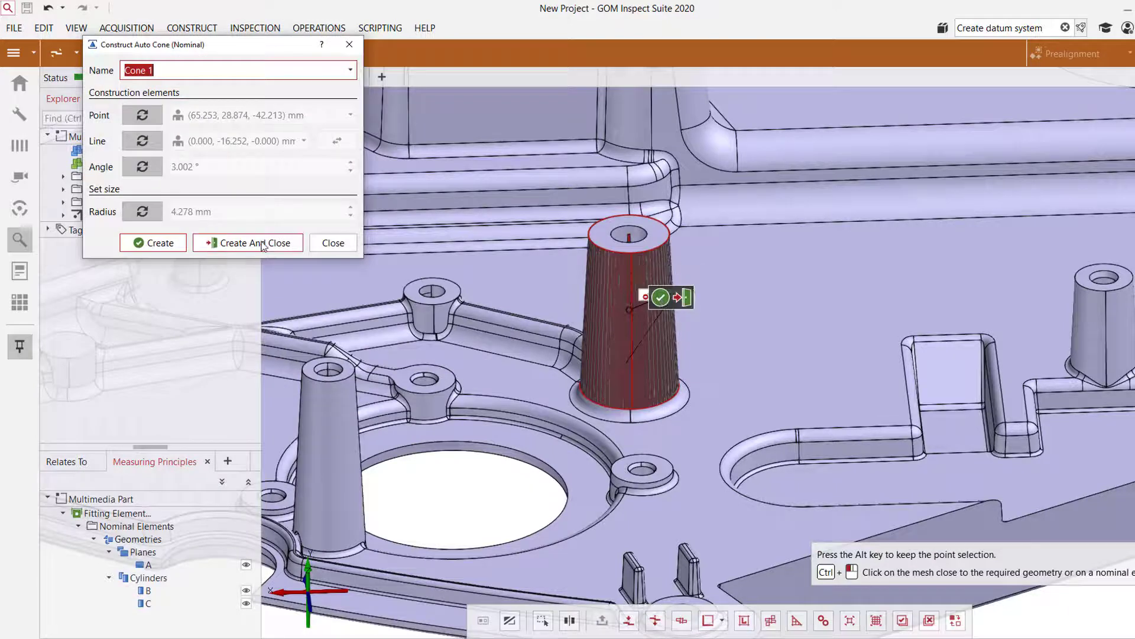
left_click(685, 297)
Set Cone 1's measuring principle to Fitting Element and move its label aside
right_click(764, 222)
left_click(779, 204)
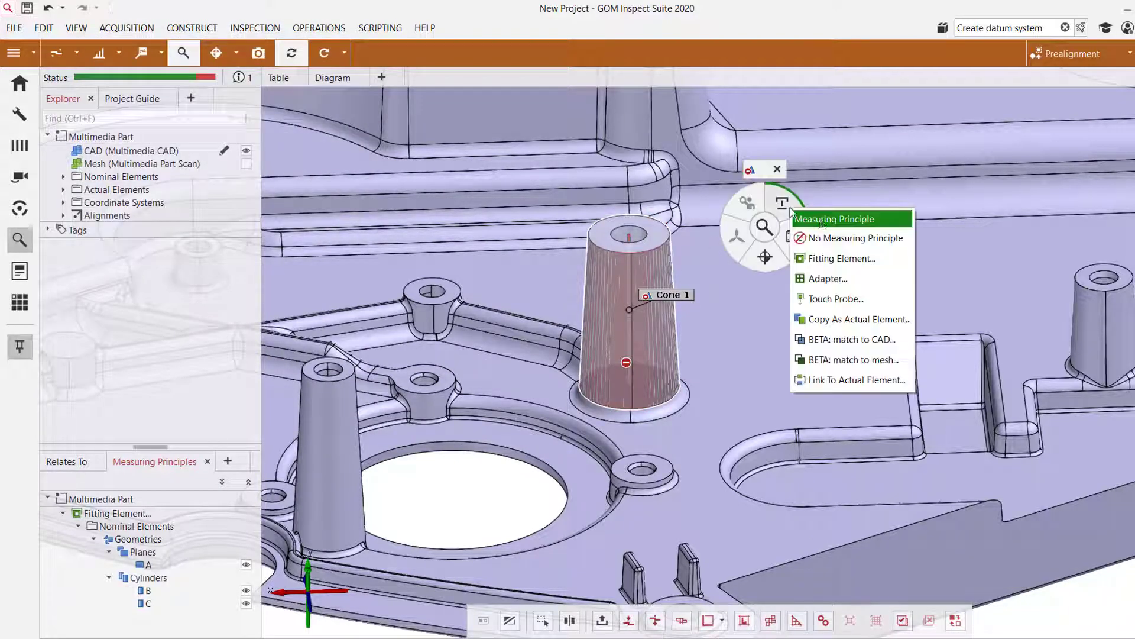
left_click(839, 258)
left_click(345, 201)
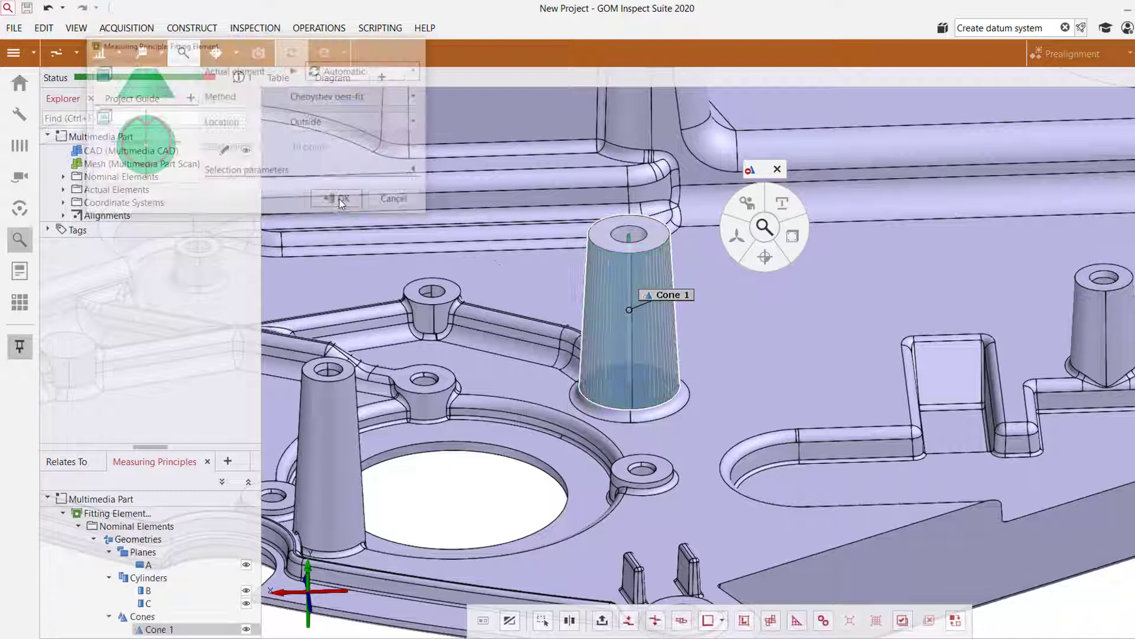
left_click(779, 169)
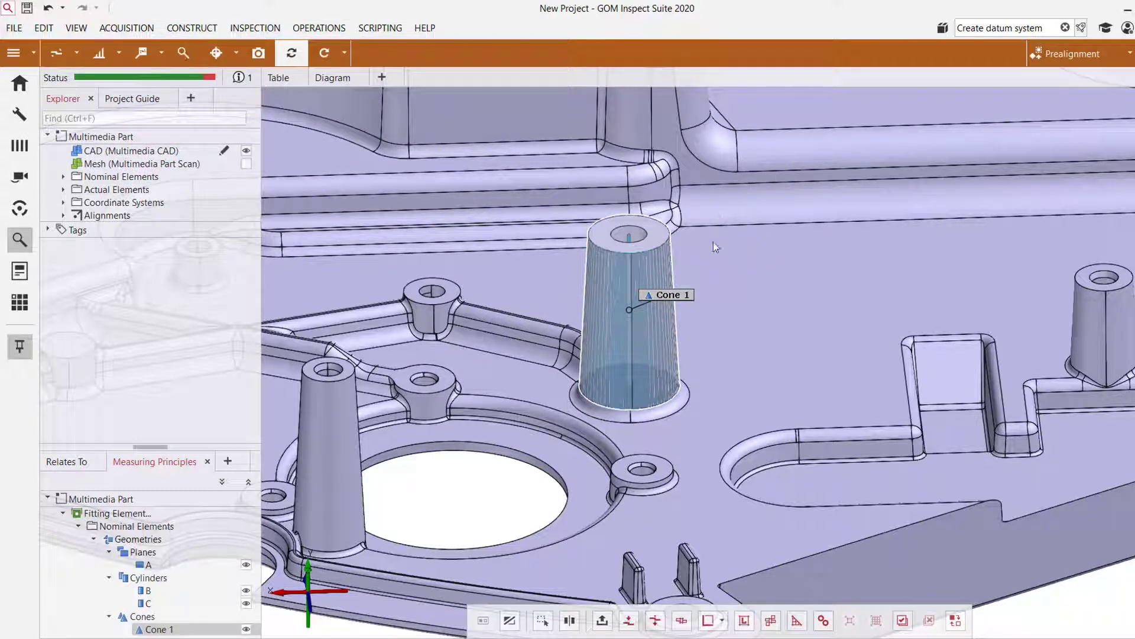
left_click_drag(676, 302, 753, 230)
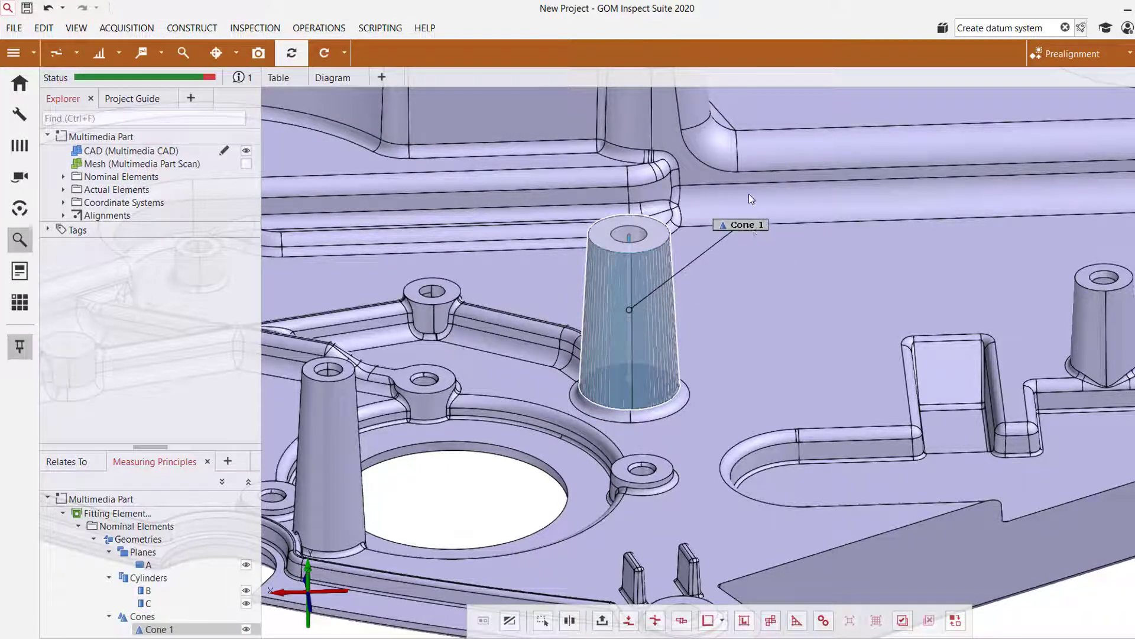
Start a GD&T Position check for Cone 1
key("i")
left_click(751, 231)
left_click(807, 365)
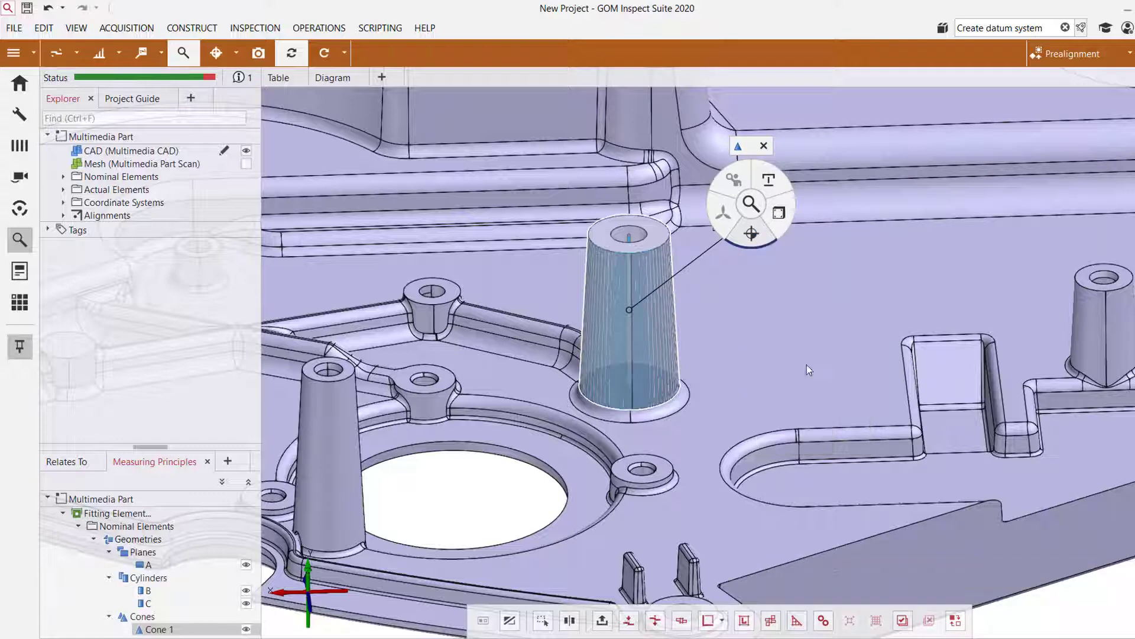
Check Cone 1's position against A|B|C with a circular ⌀0.5 mm tolerance zone
left_click(260, 153)
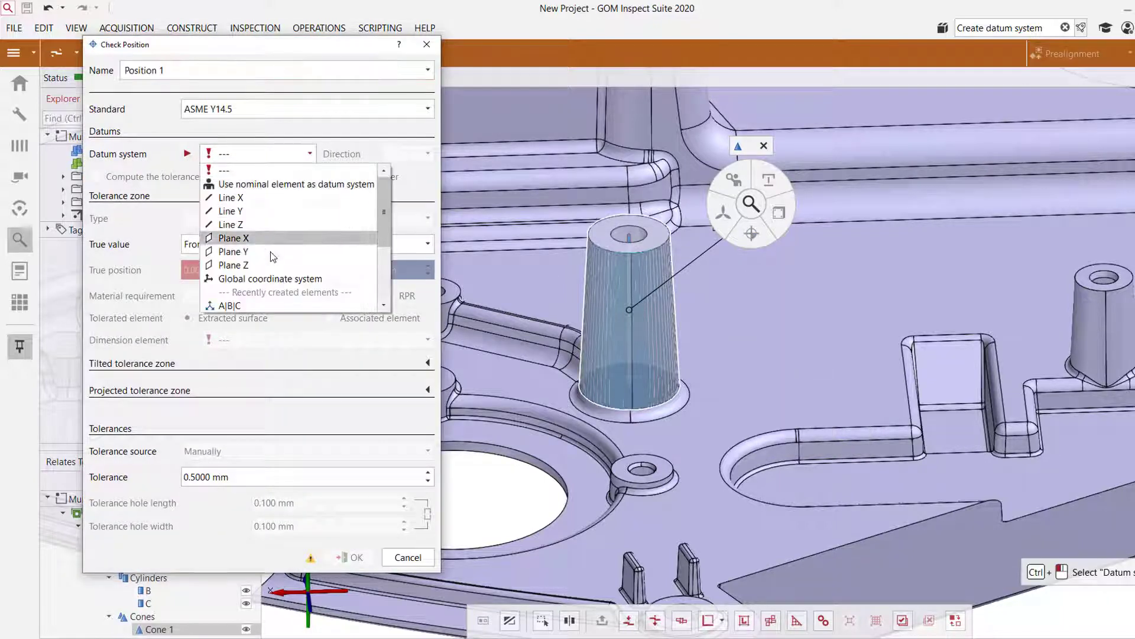
left_click(247, 306)
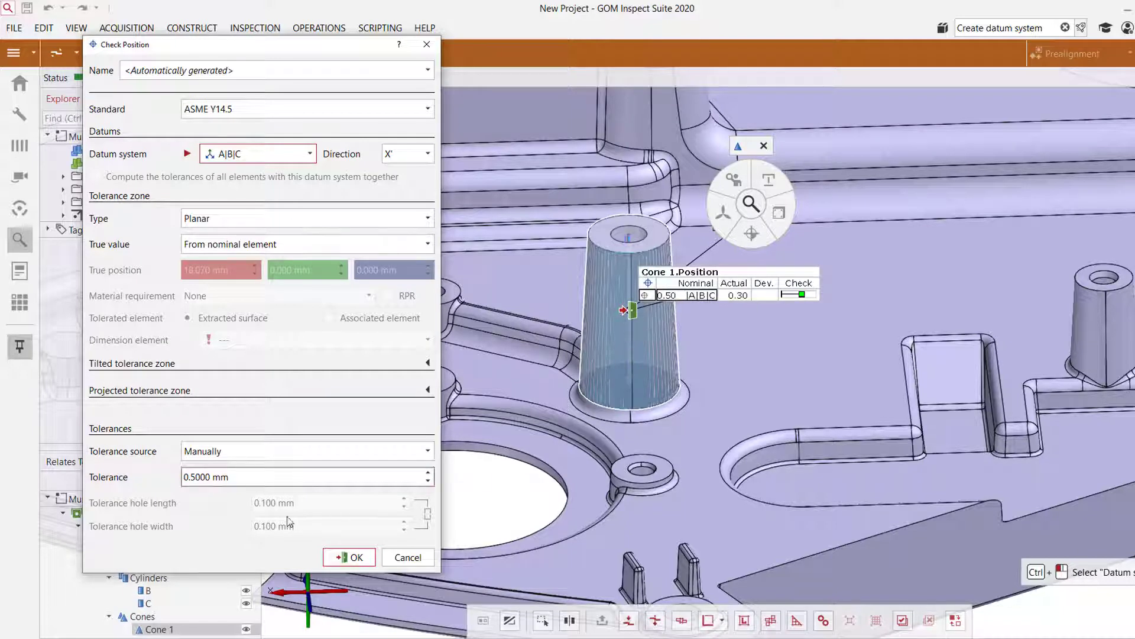
left_click(280, 219)
left_click(262, 247)
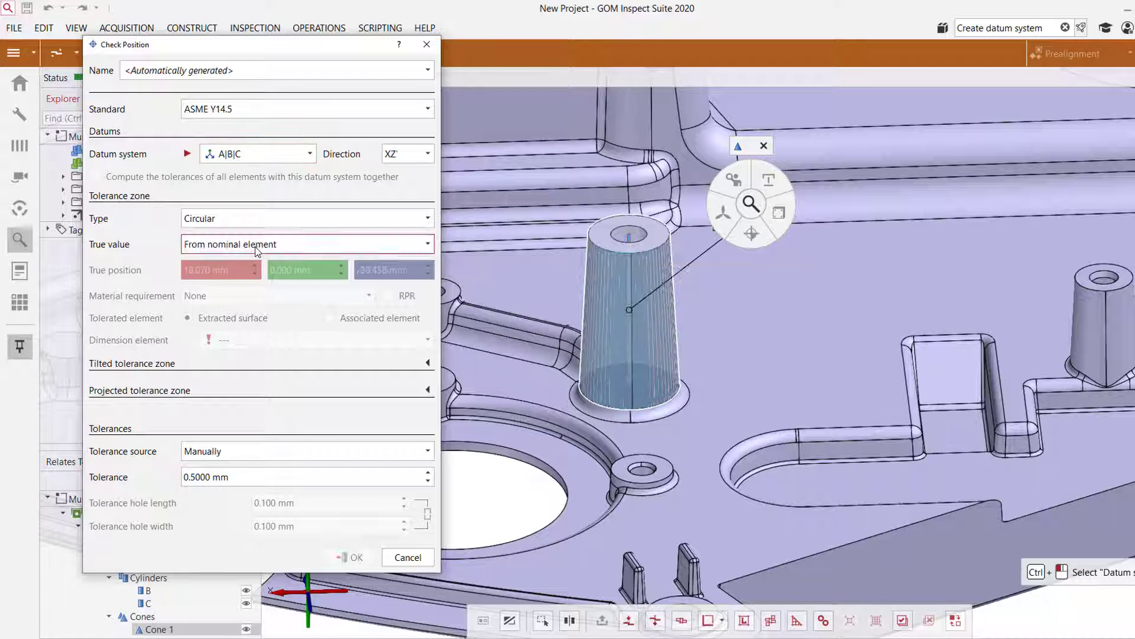
left_click(350, 557)
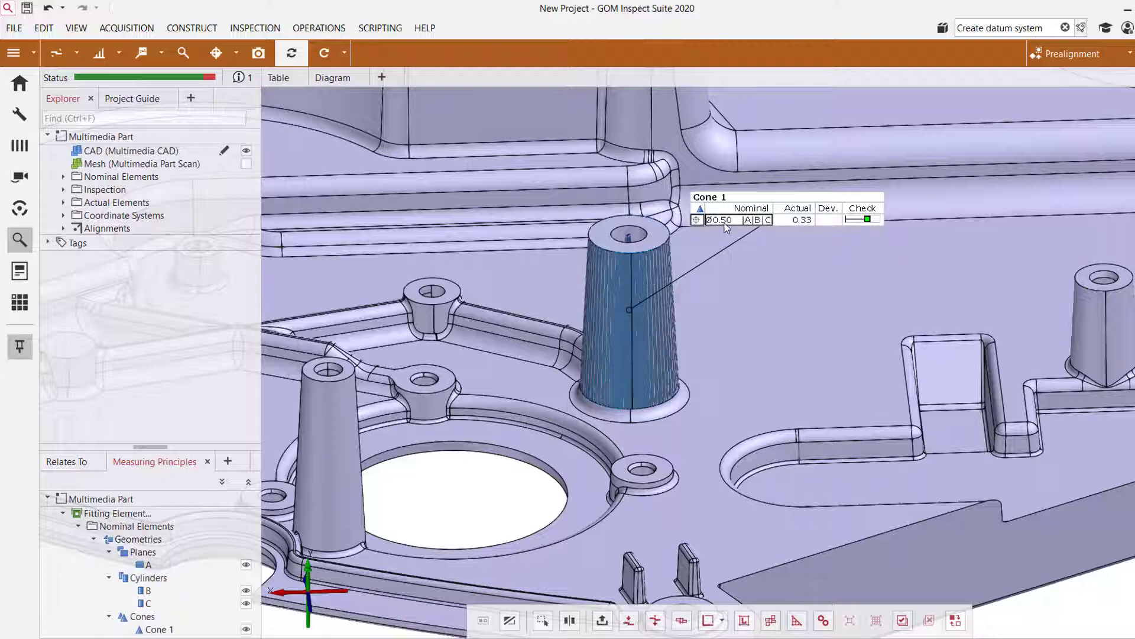
Zoom out to show datums A and B and move the Cone 1 result label below the cone
scroll(676, 143, "down", 5)
middle_click_drag(713, 144, 683, 281)
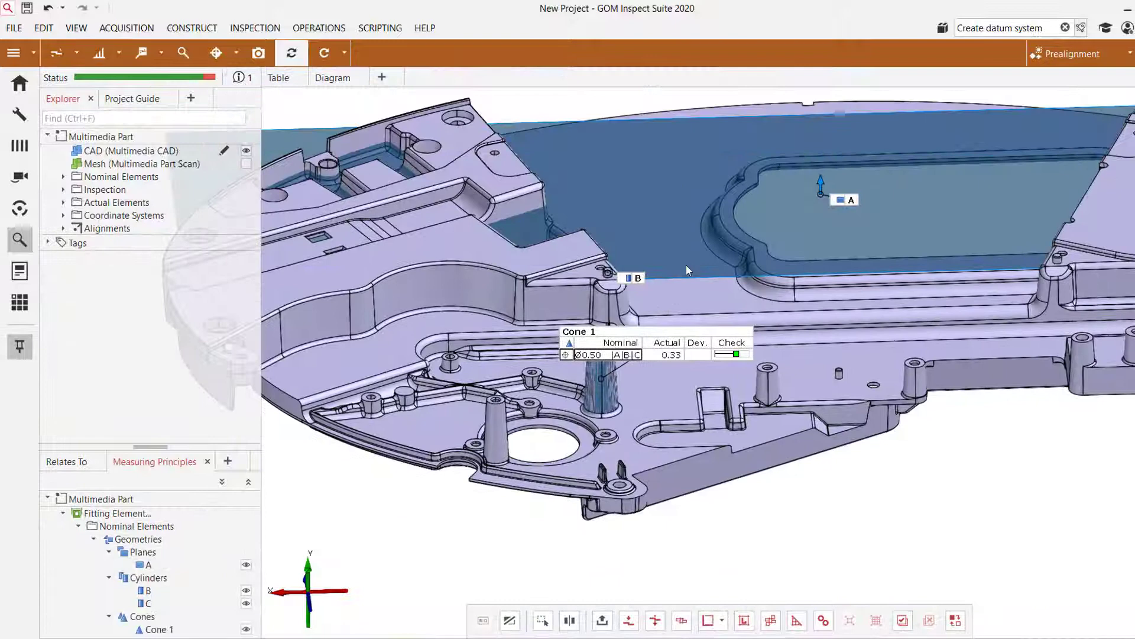
middle_click_drag(740, 200, 602, 223)
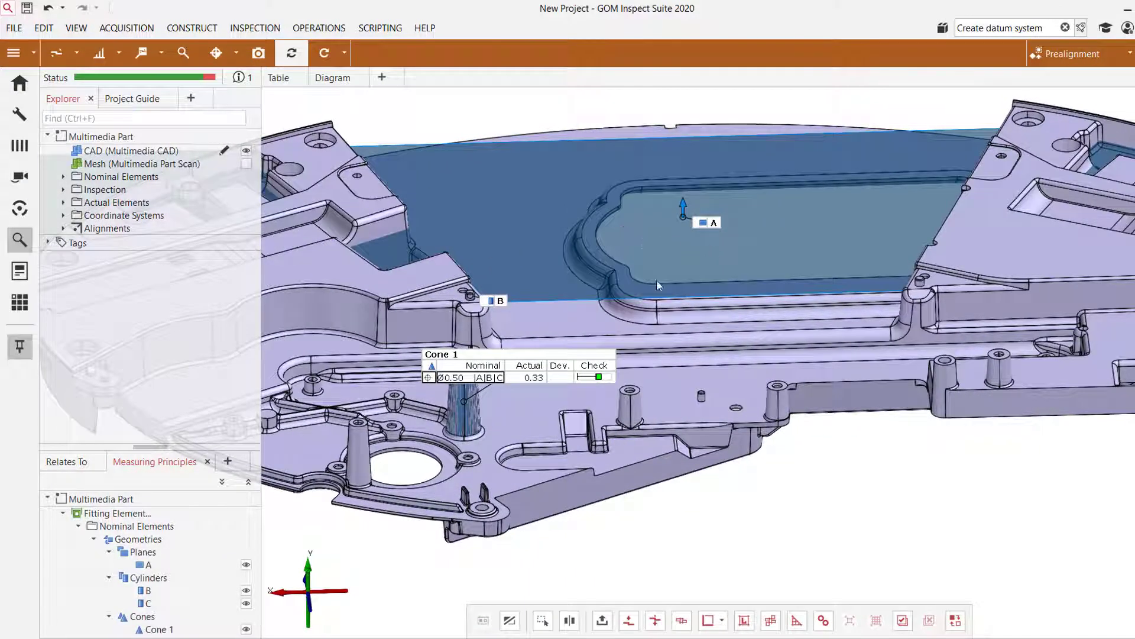
left_click_drag(544, 358, 634, 451)
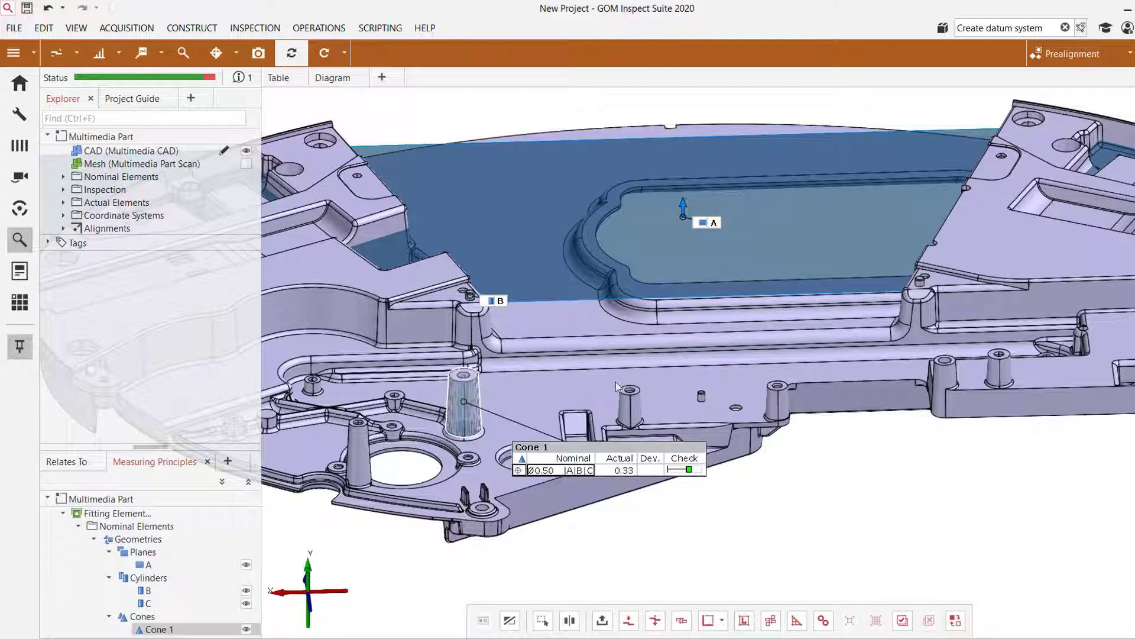